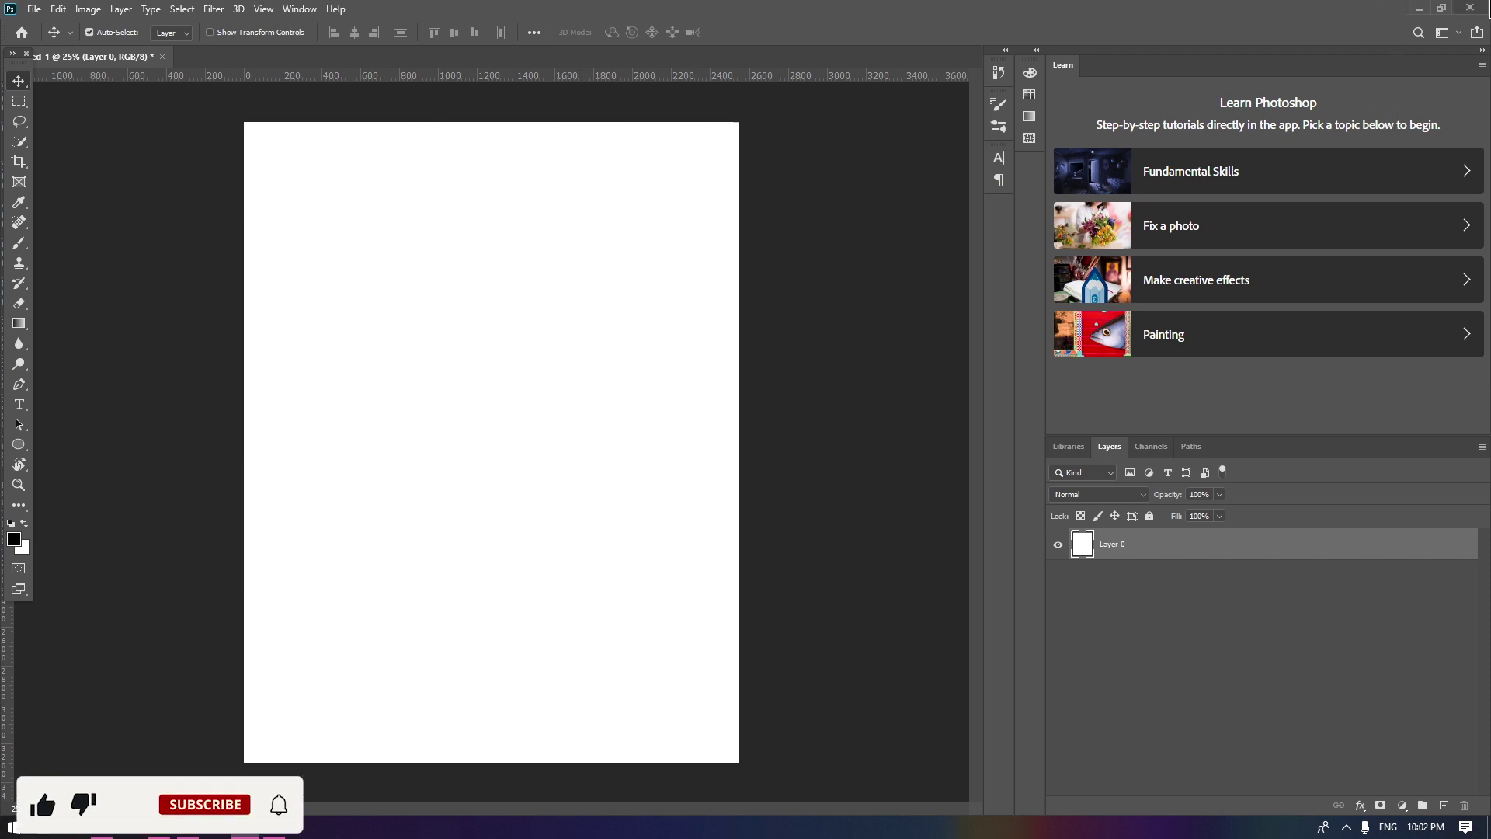
Show the desktop to locate the girl image file.
click(1419, 8)
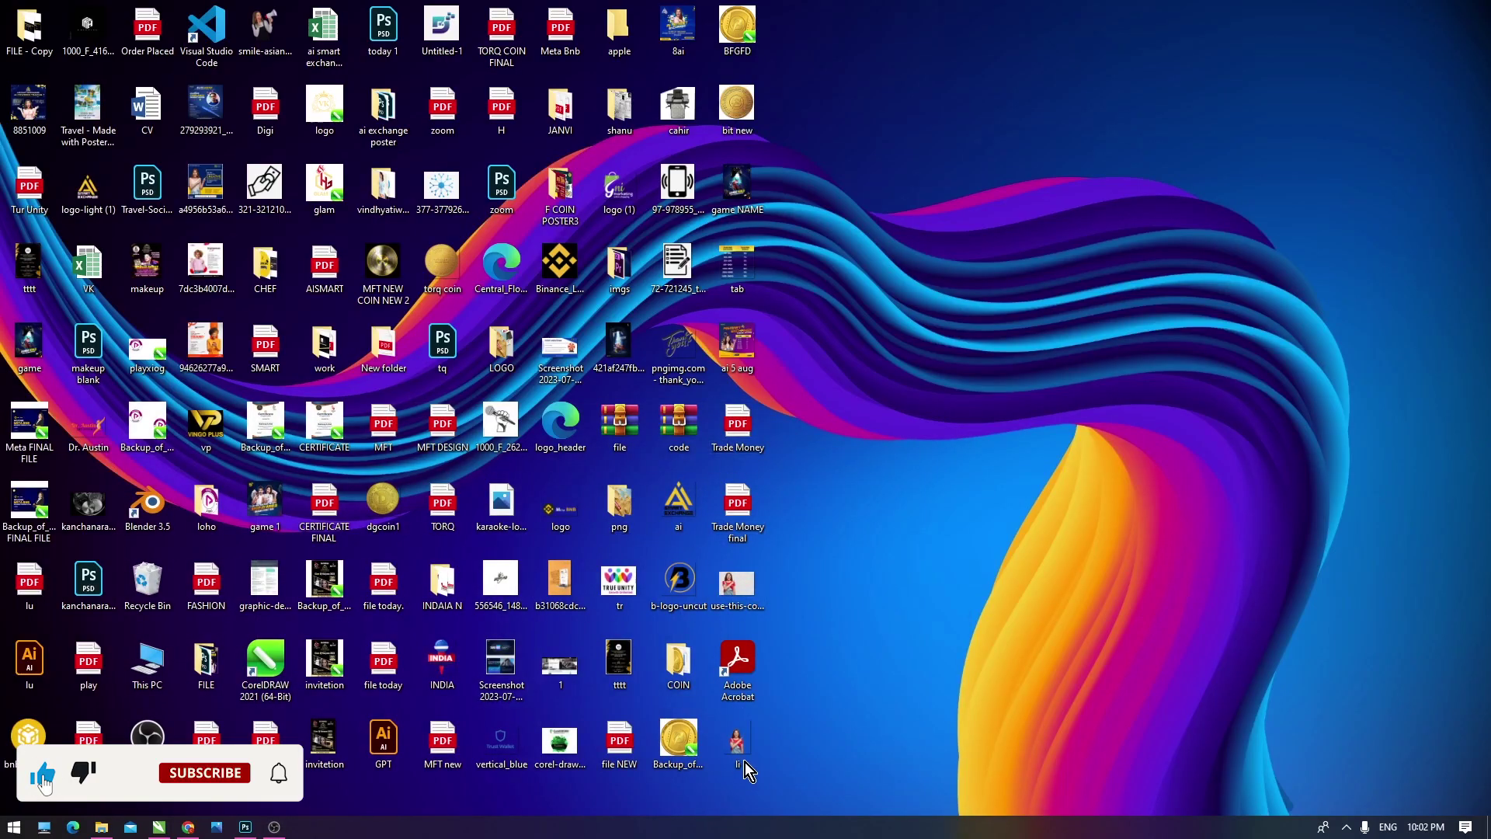
Place the li girl image on the canvas, centre it and rasterize its layer.
drag(734, 772, 245, 833)
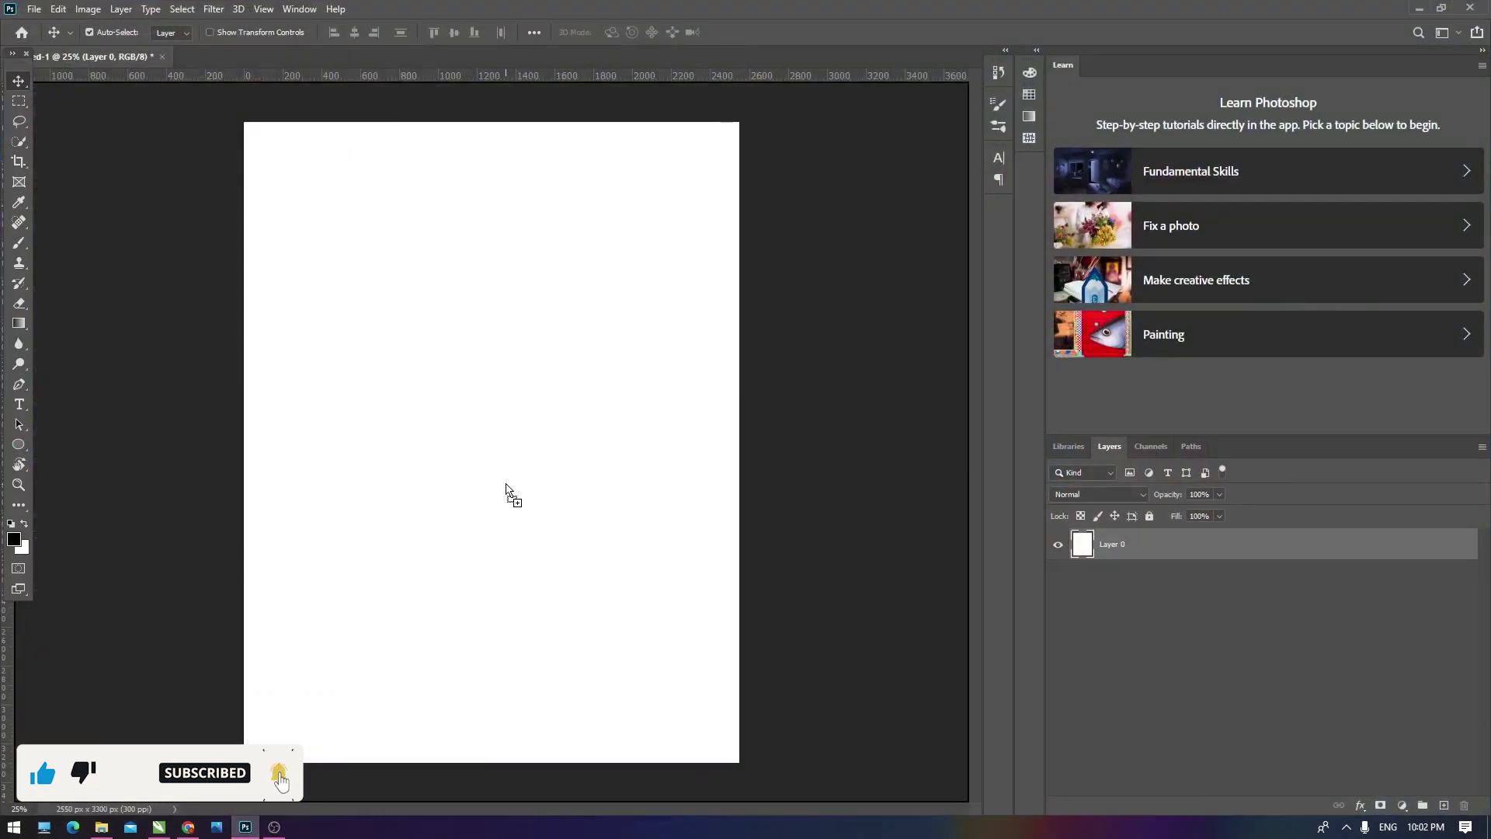
drag(245, 833, 506, 483)
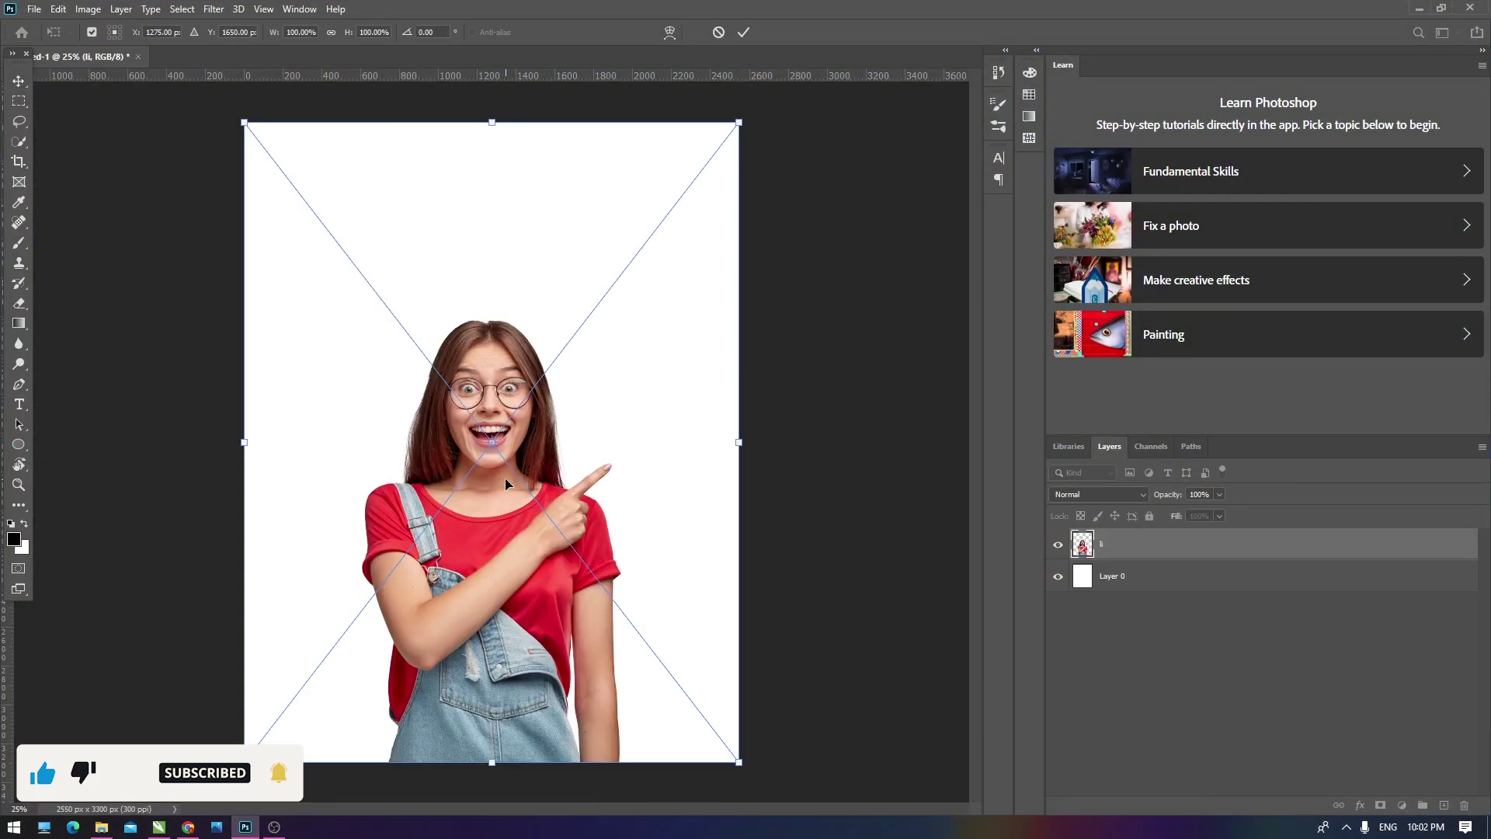
key(Return)
drag(547, 571, 604, 538)
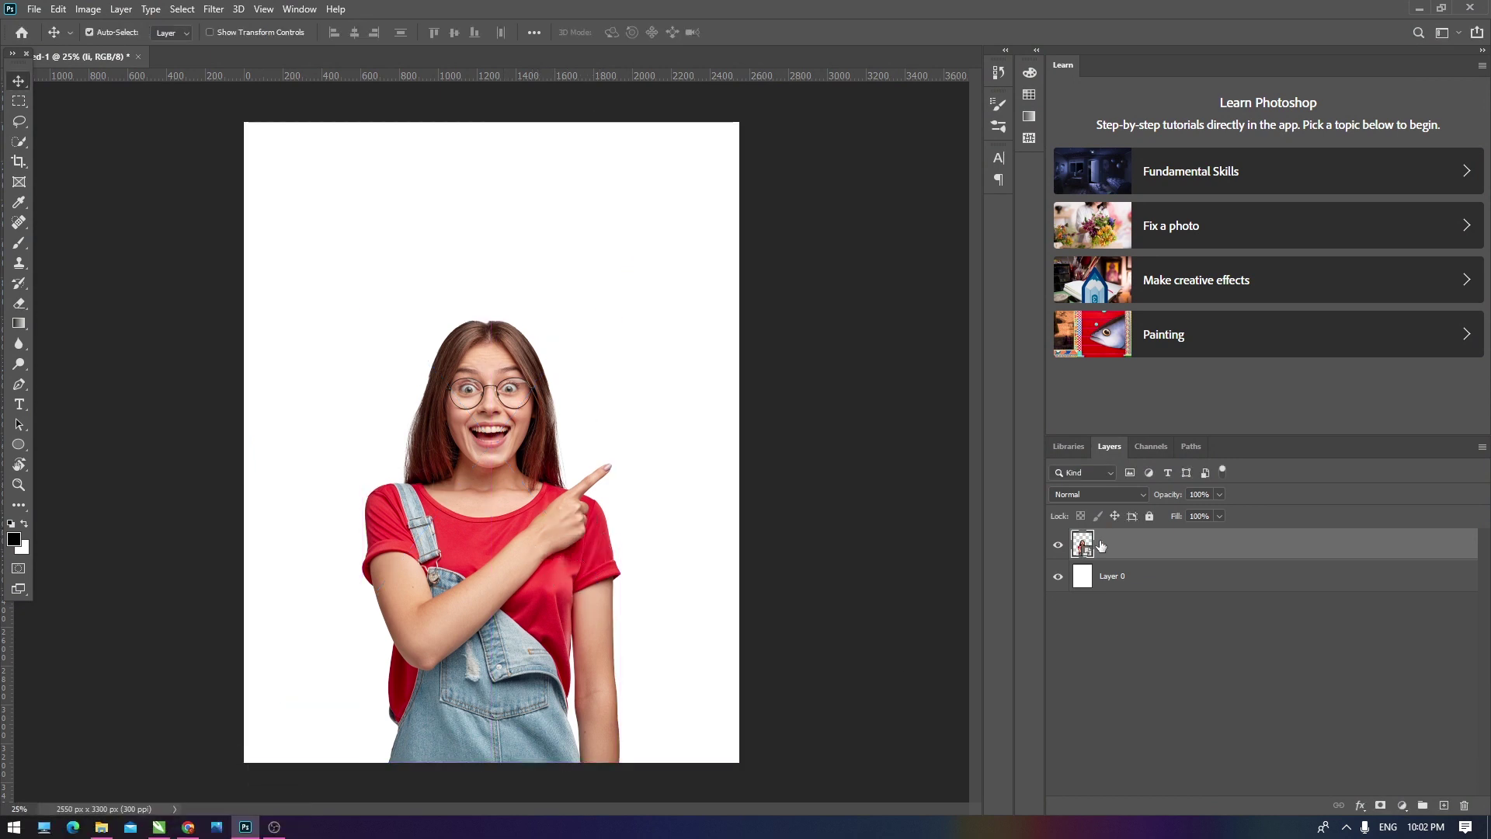
right_click(1132, 544)
click(1181, 430)
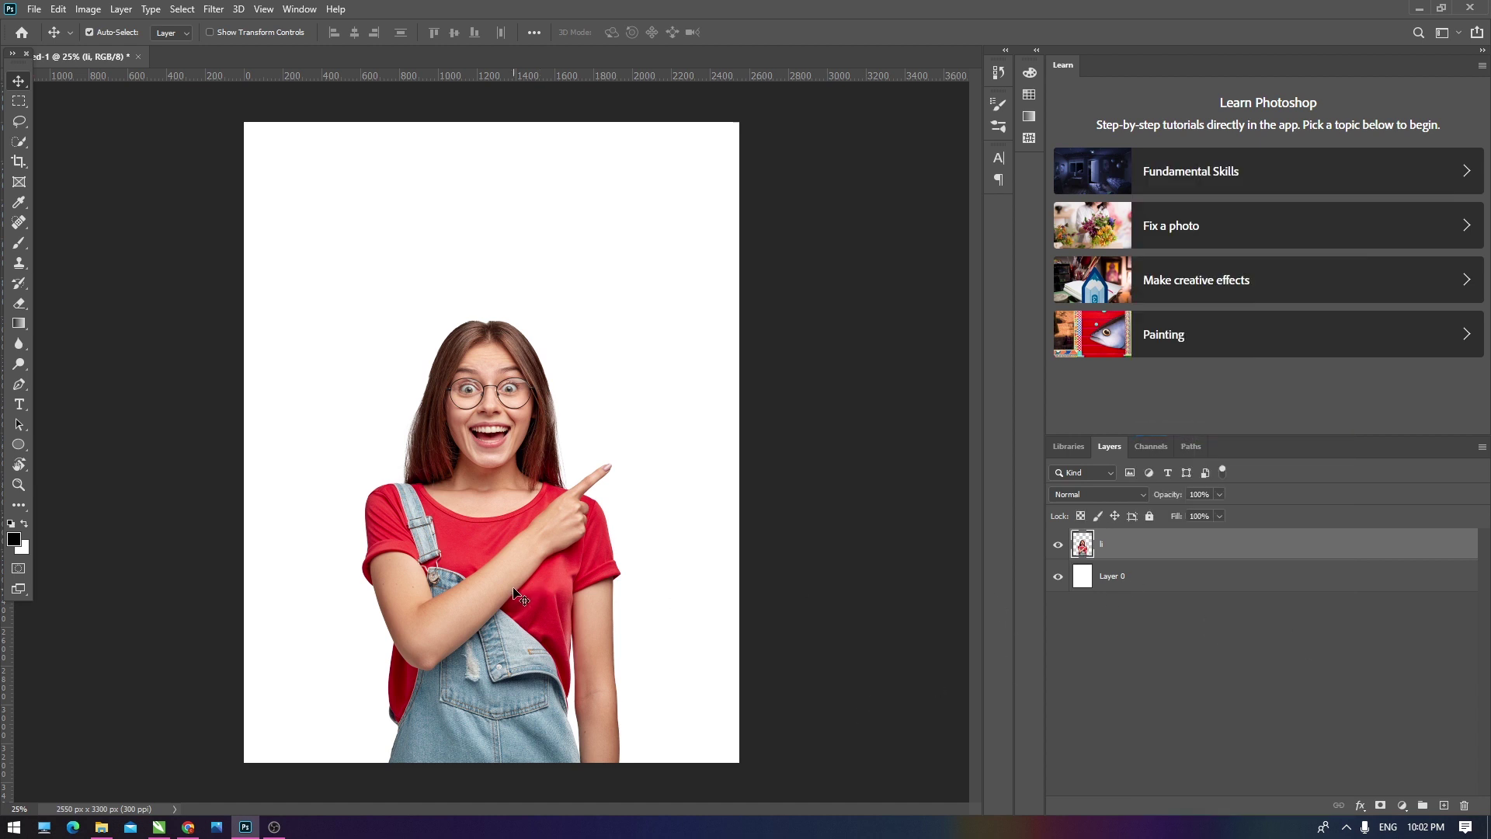
Enlarge the girl layer to about 114 percent with Free Transform.
key(ctrl+y)
key(ctrl+y)
click(810, 581)
key(ctrl+minus)
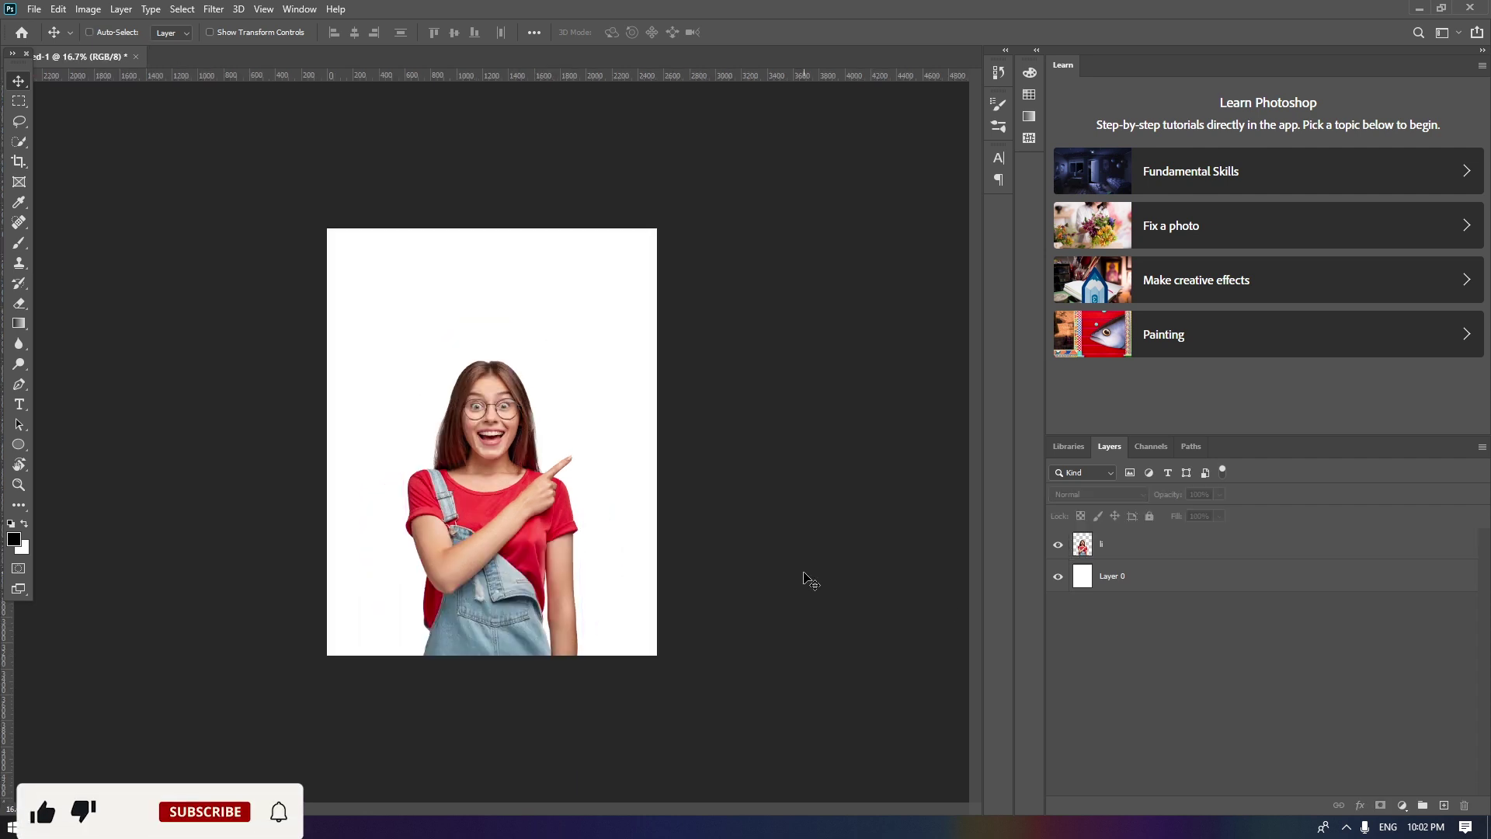
key(ctrl+plus)
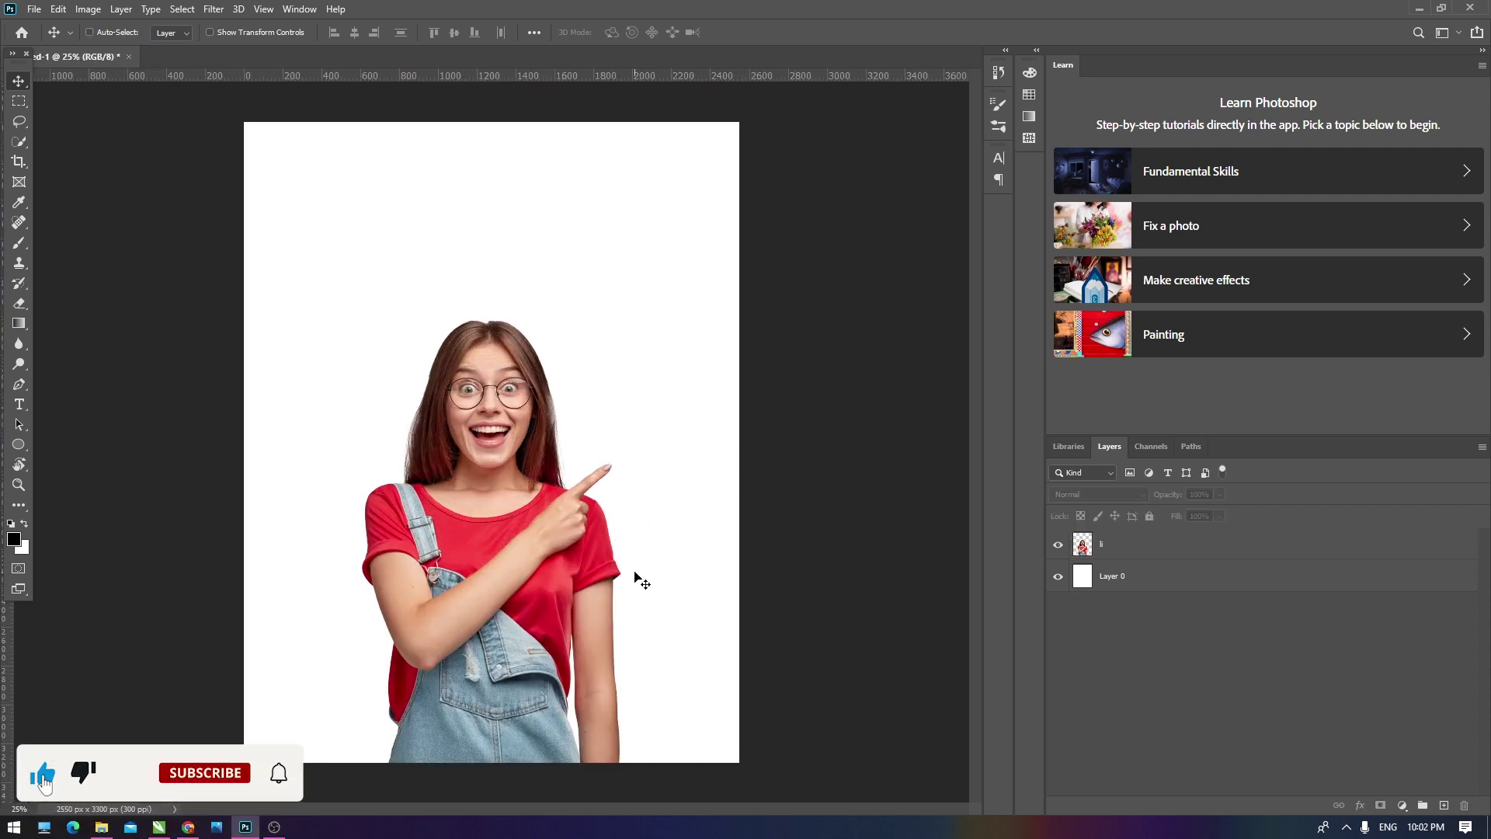
click(450, 528)
key(ctrl+t)
drag(583, 318, 604, 258)
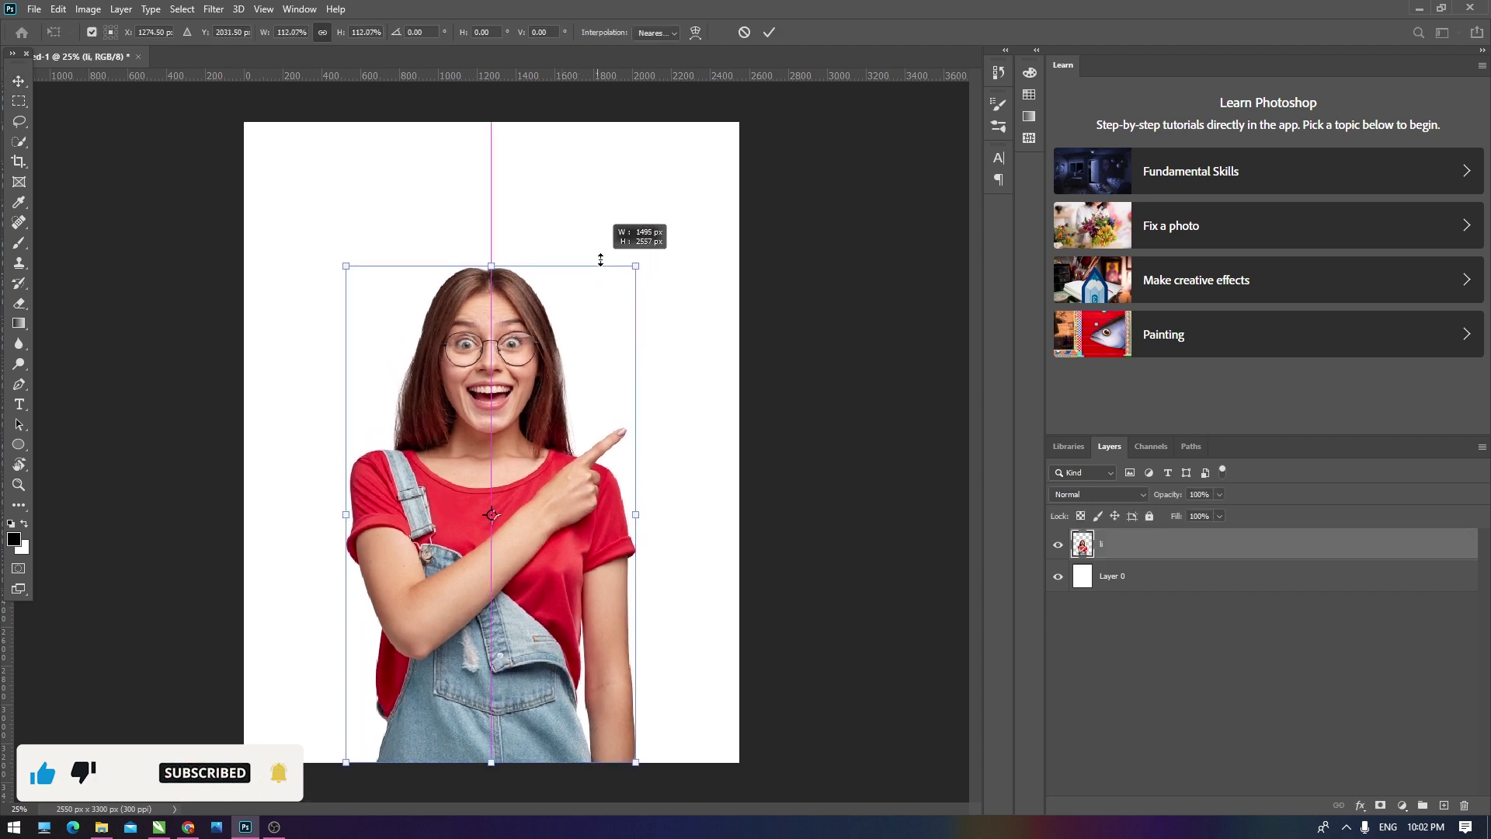
key(Return)
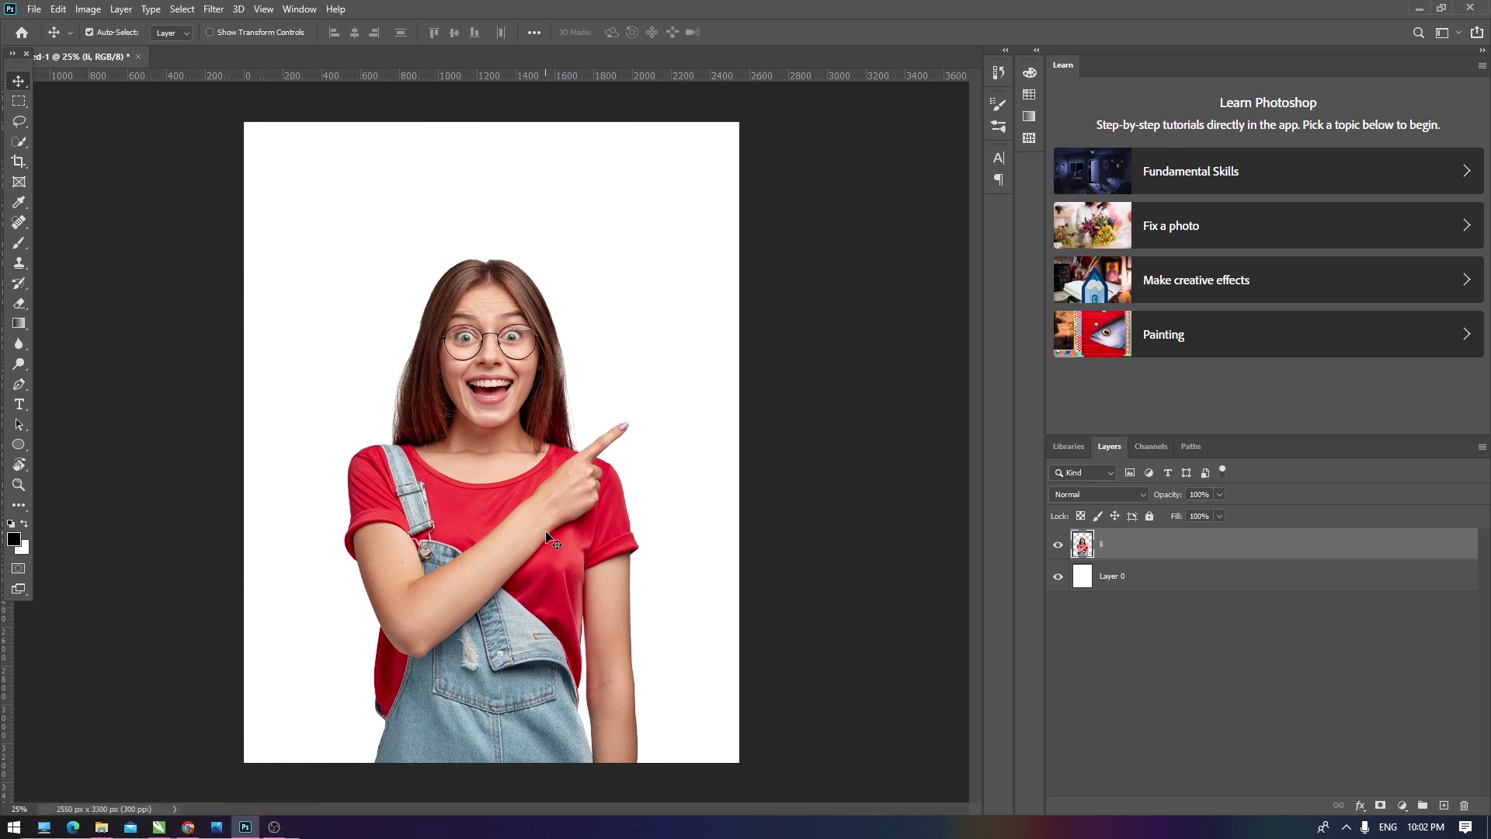
Delete the white Layer 0 so only the girl layer remains.
click(817, 515)
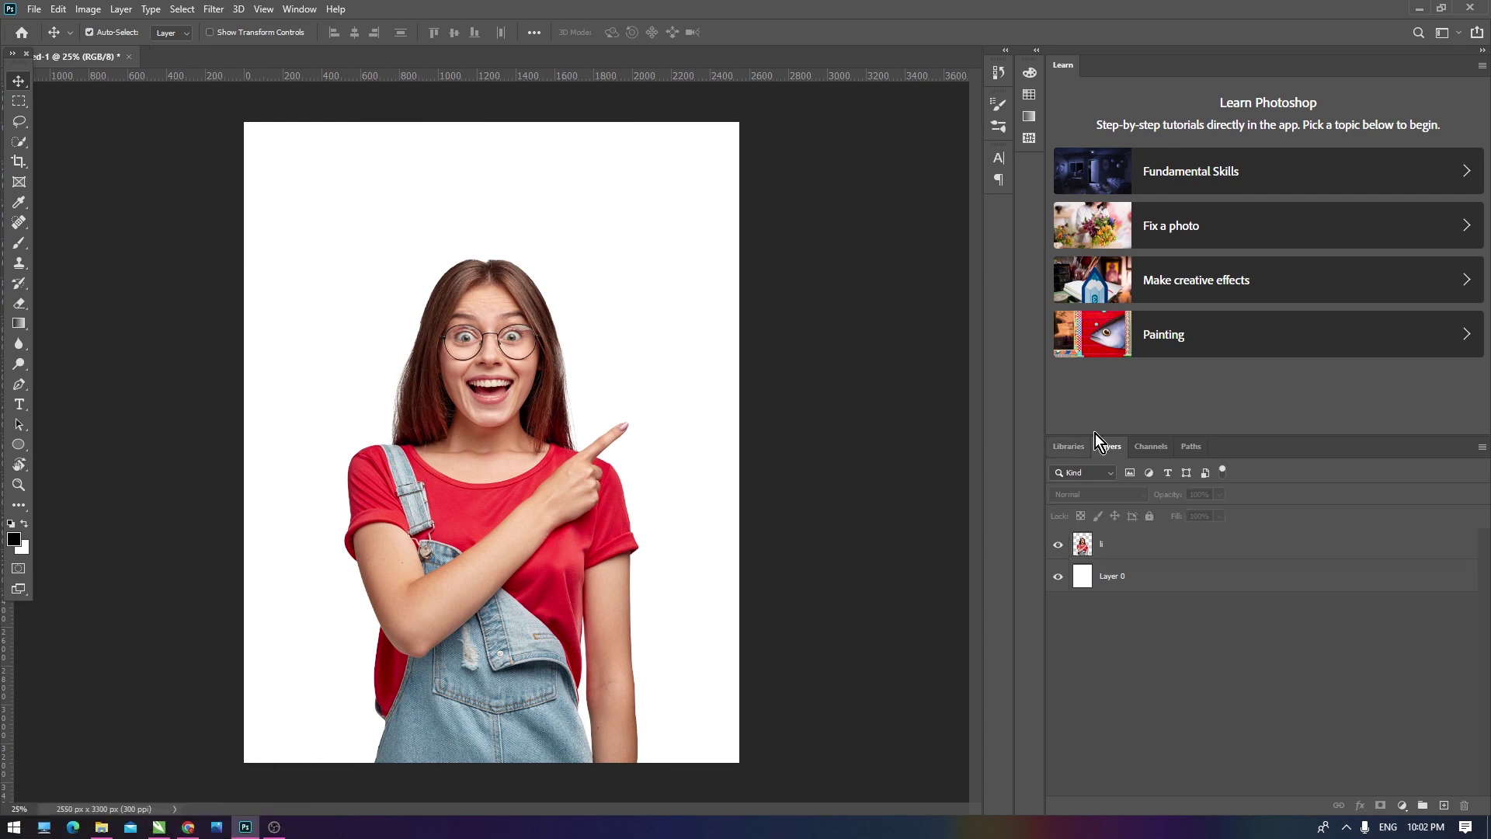
click(1161, 539)
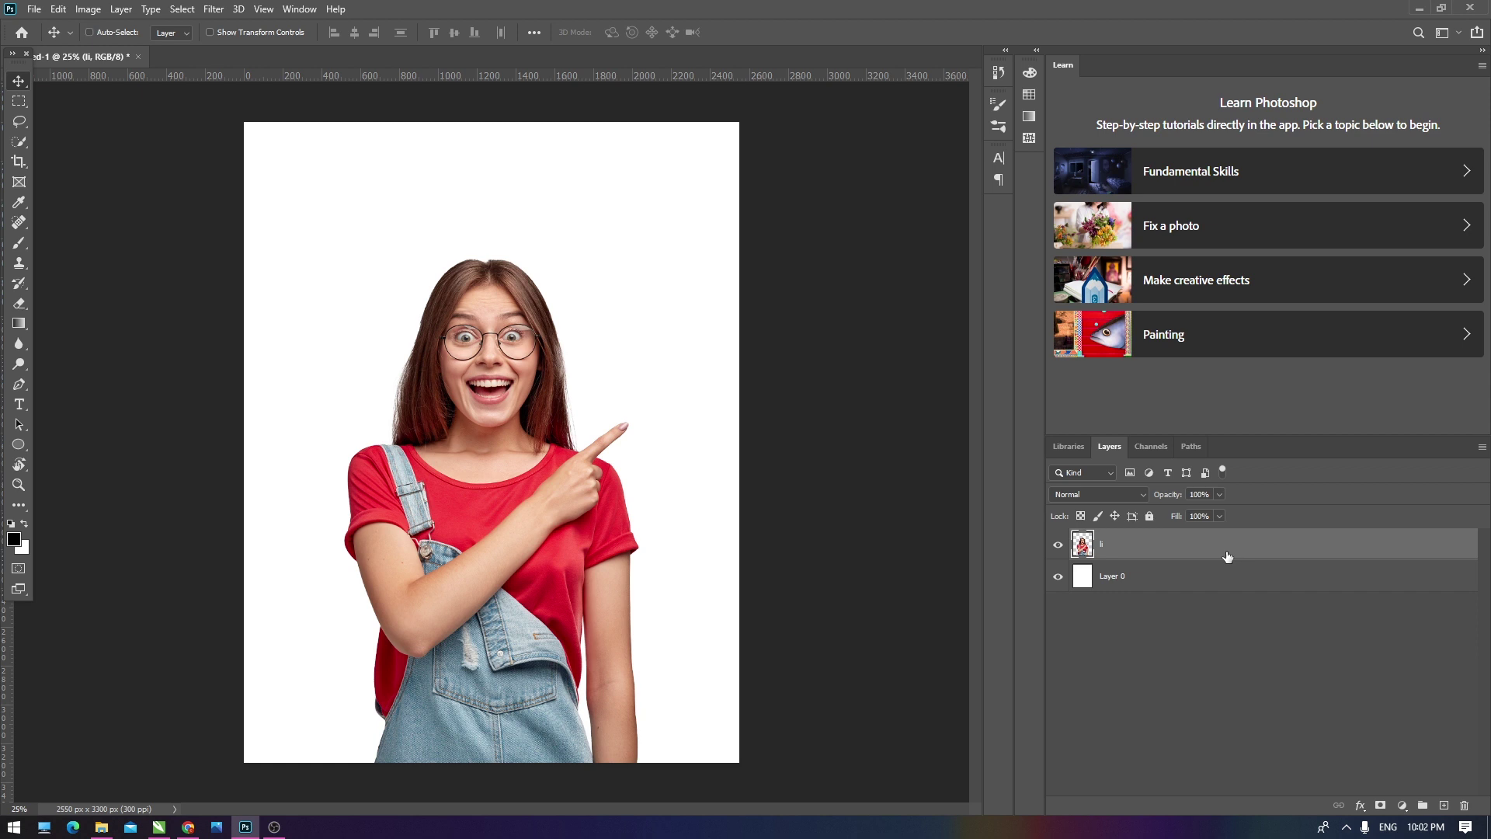
click(1179, 576)
key(Delete)
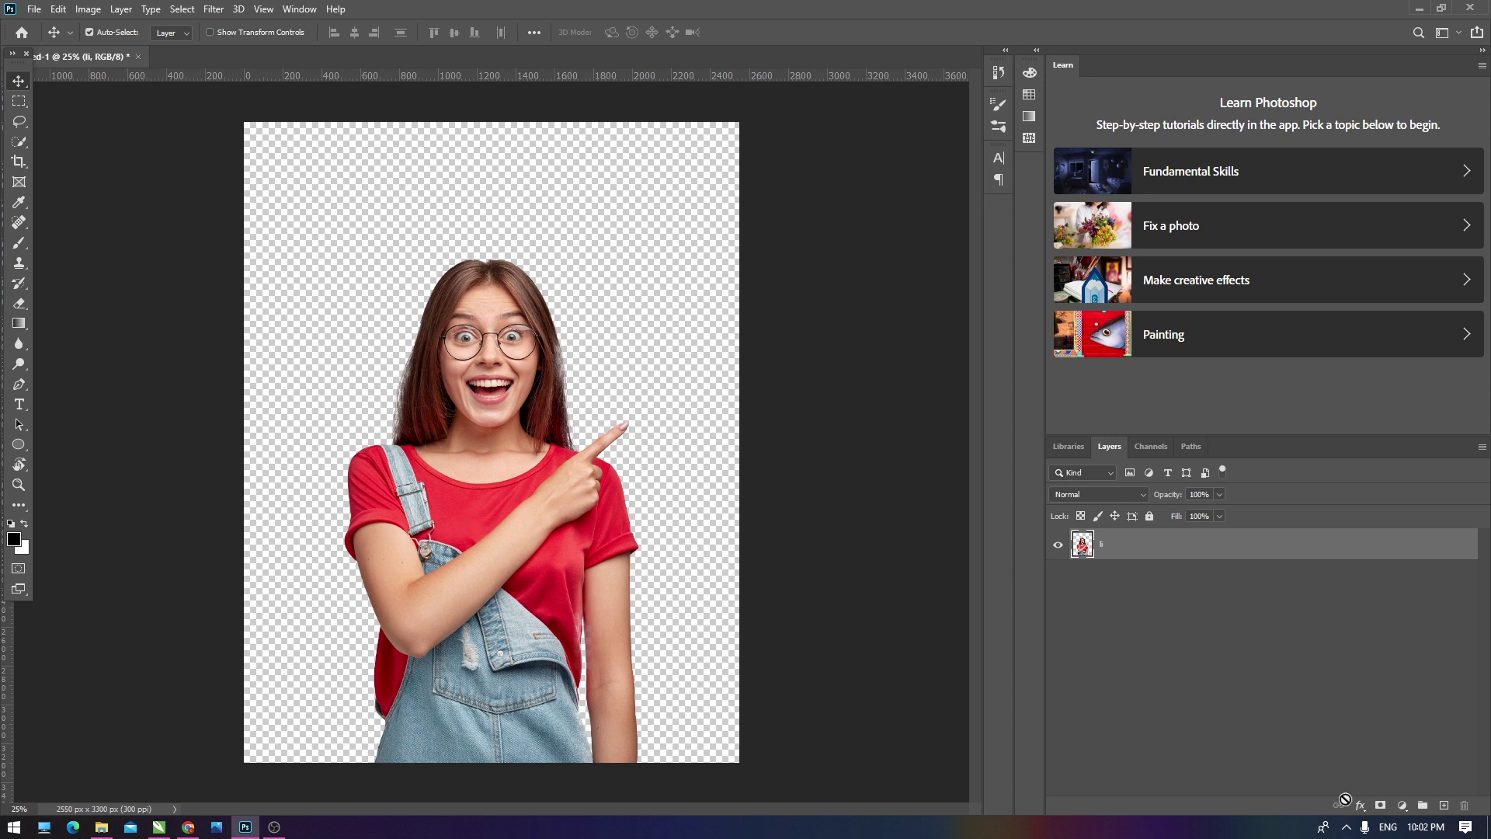
Add a Gradient Fill layer set to the Radial style.
click(1402, 808)
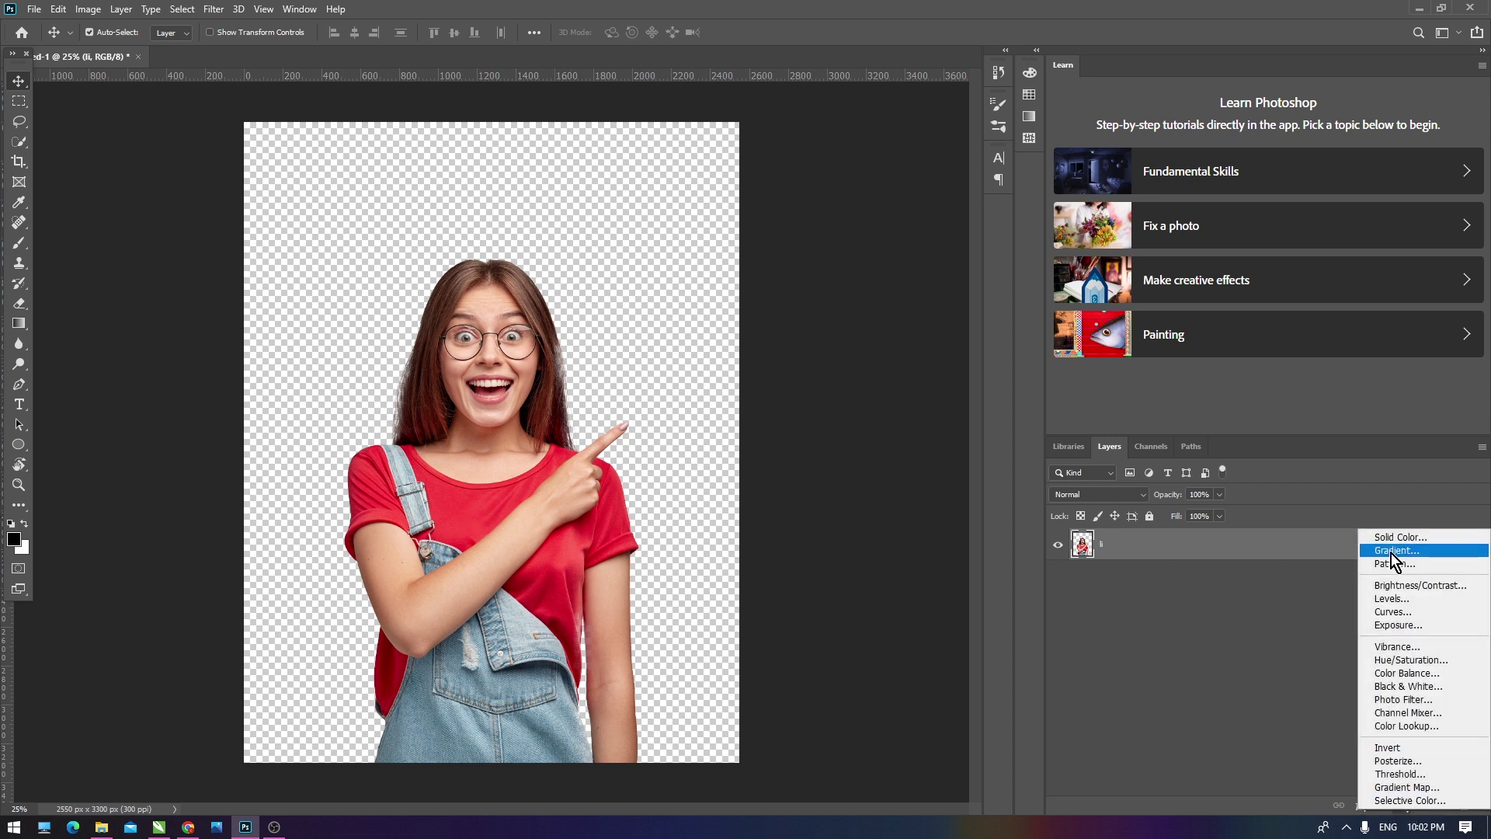
click(1199, 669)
click(1445, 805)
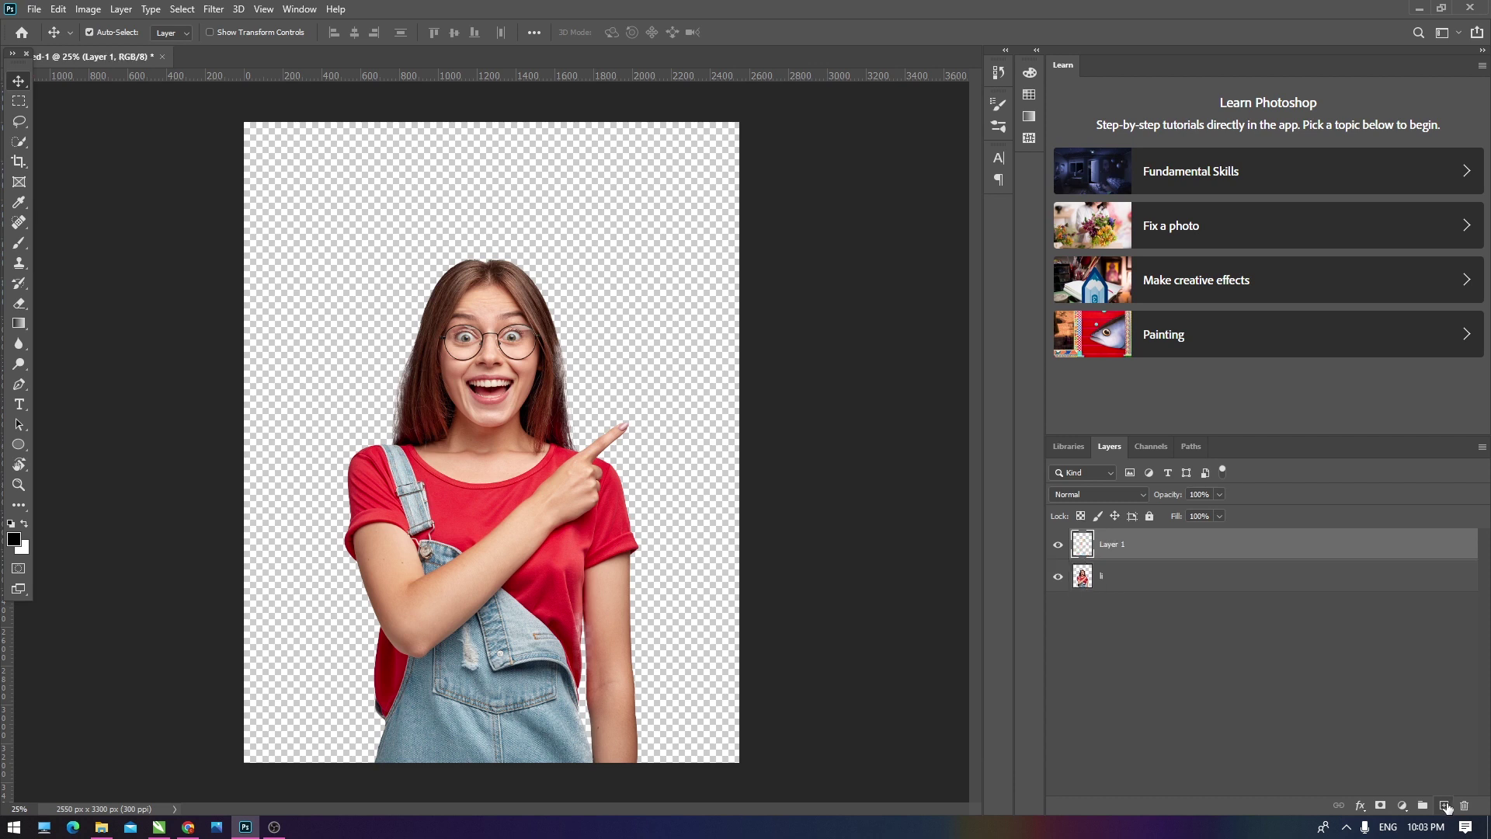
click(1403, 808)
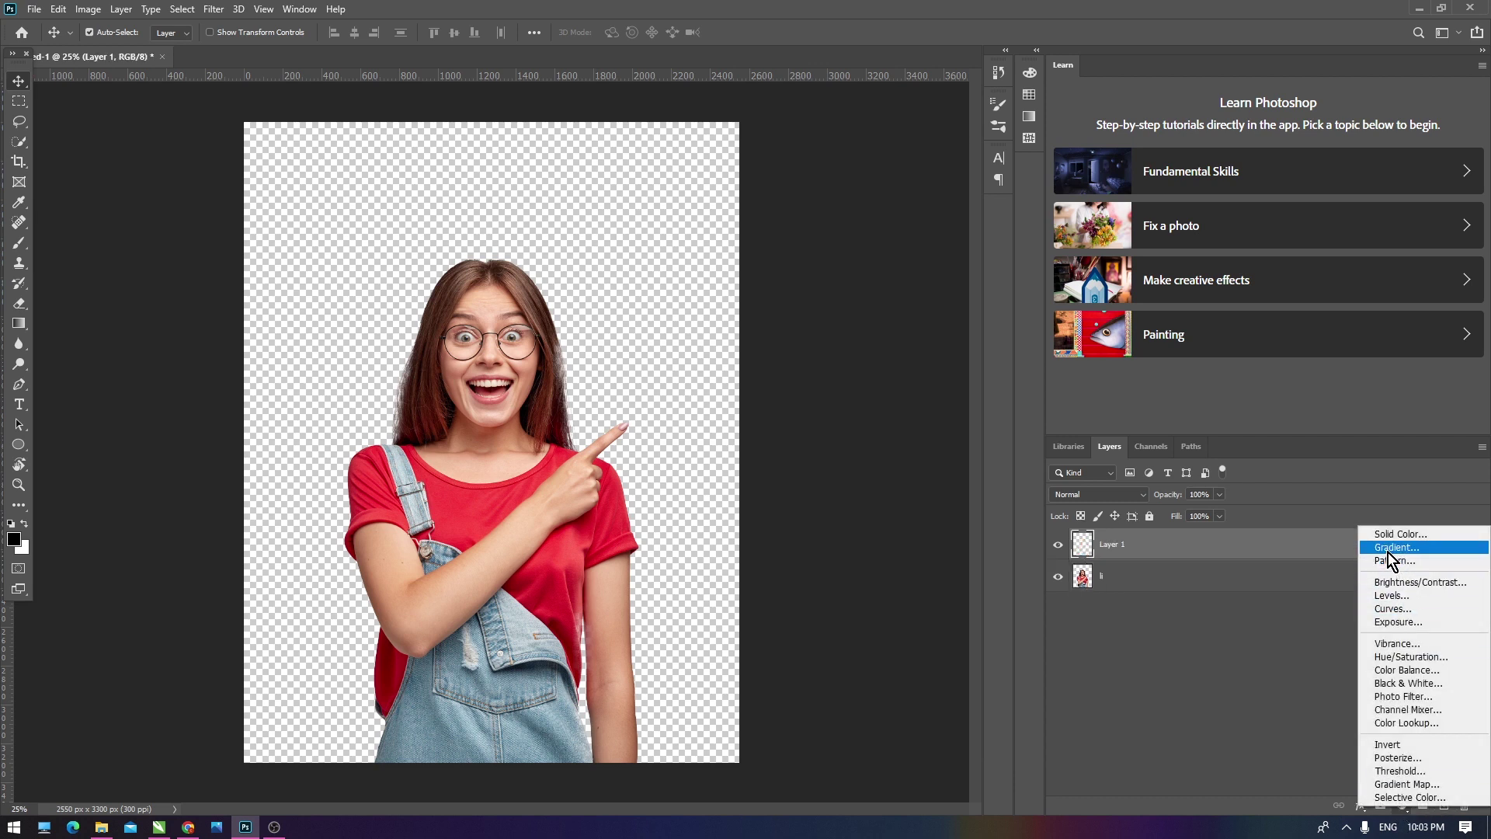
click(1387, 552)
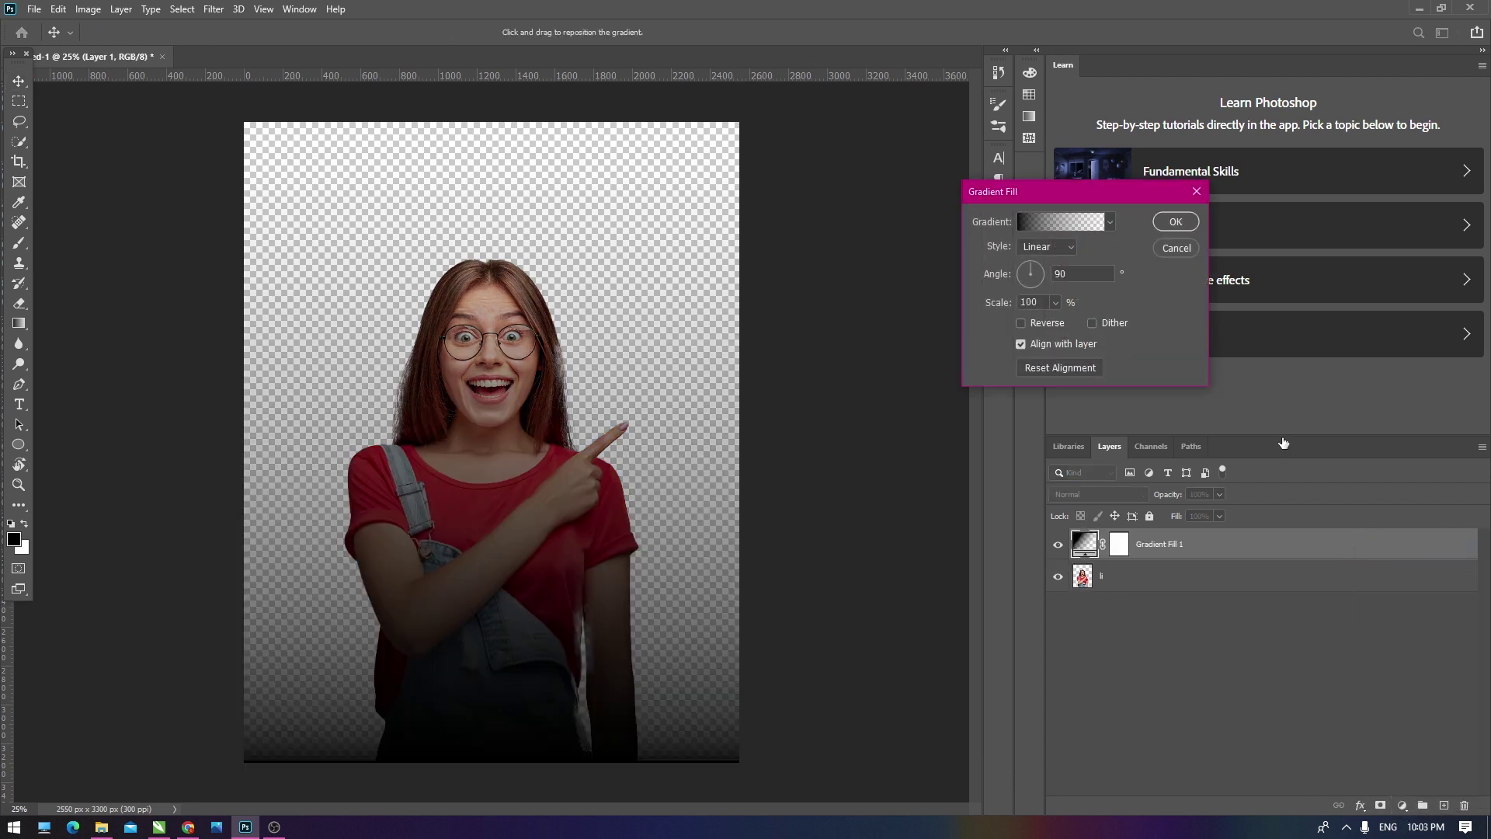
click(1042, 247)
click(1041, 273)
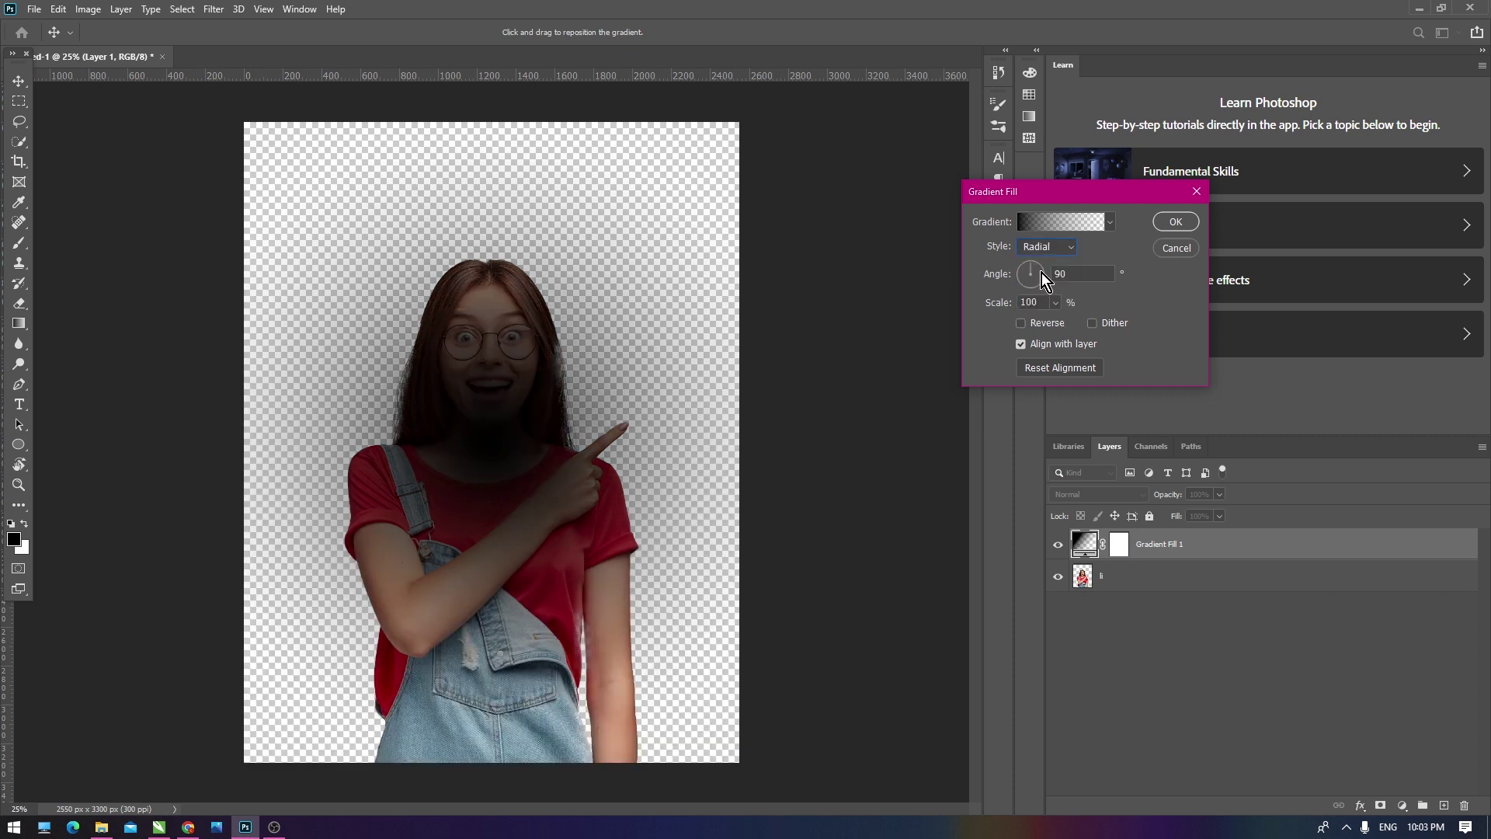
Set the gradient's left colour stop to a pale cyan.
click(1047, 231)
click(1148, 471)
click(1203, 544)
text(ff8585)
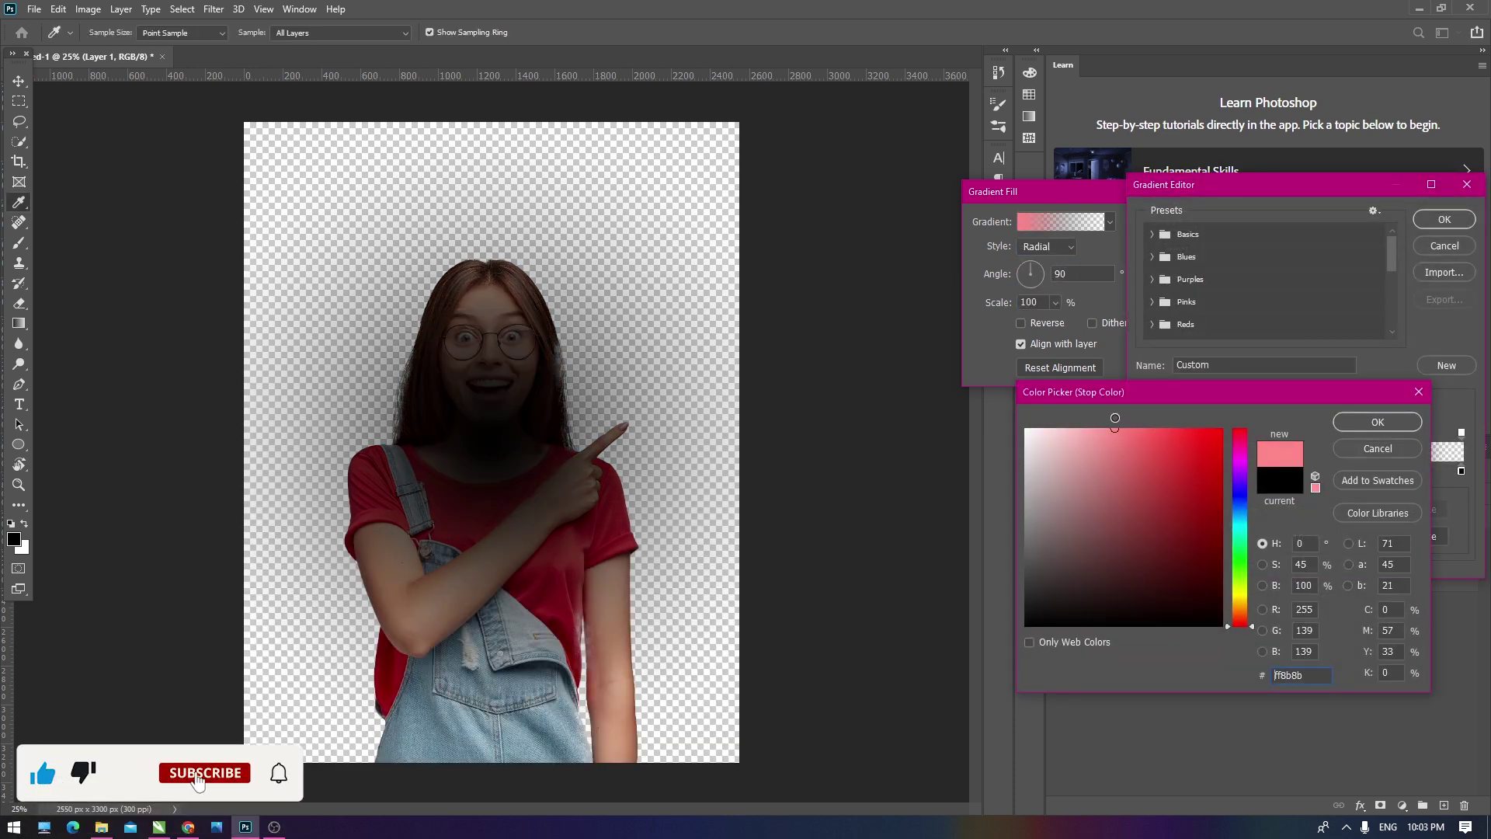
click(1238, 529)
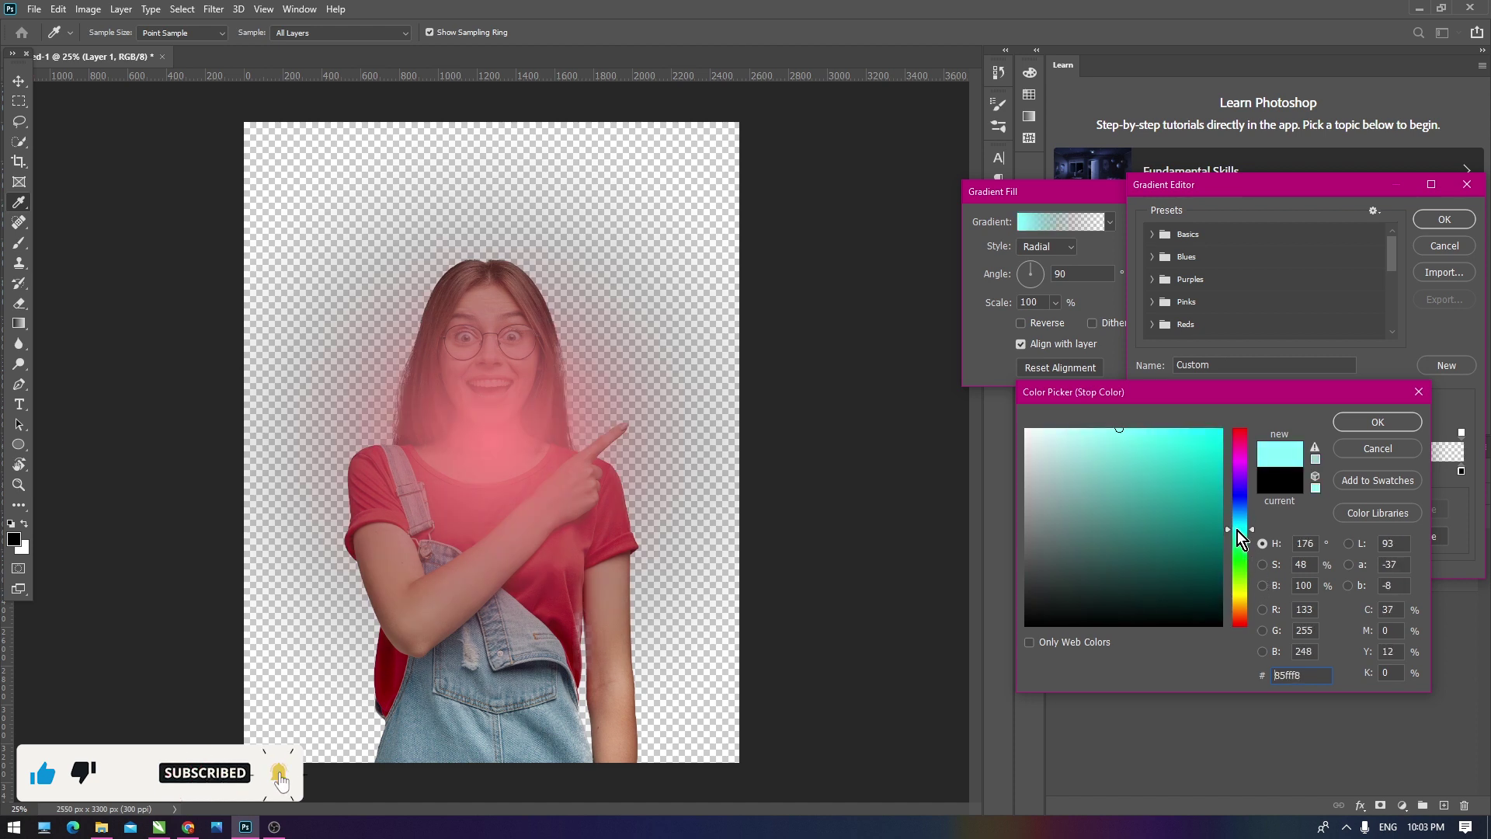
drag(1237, 531, 1237, 526)
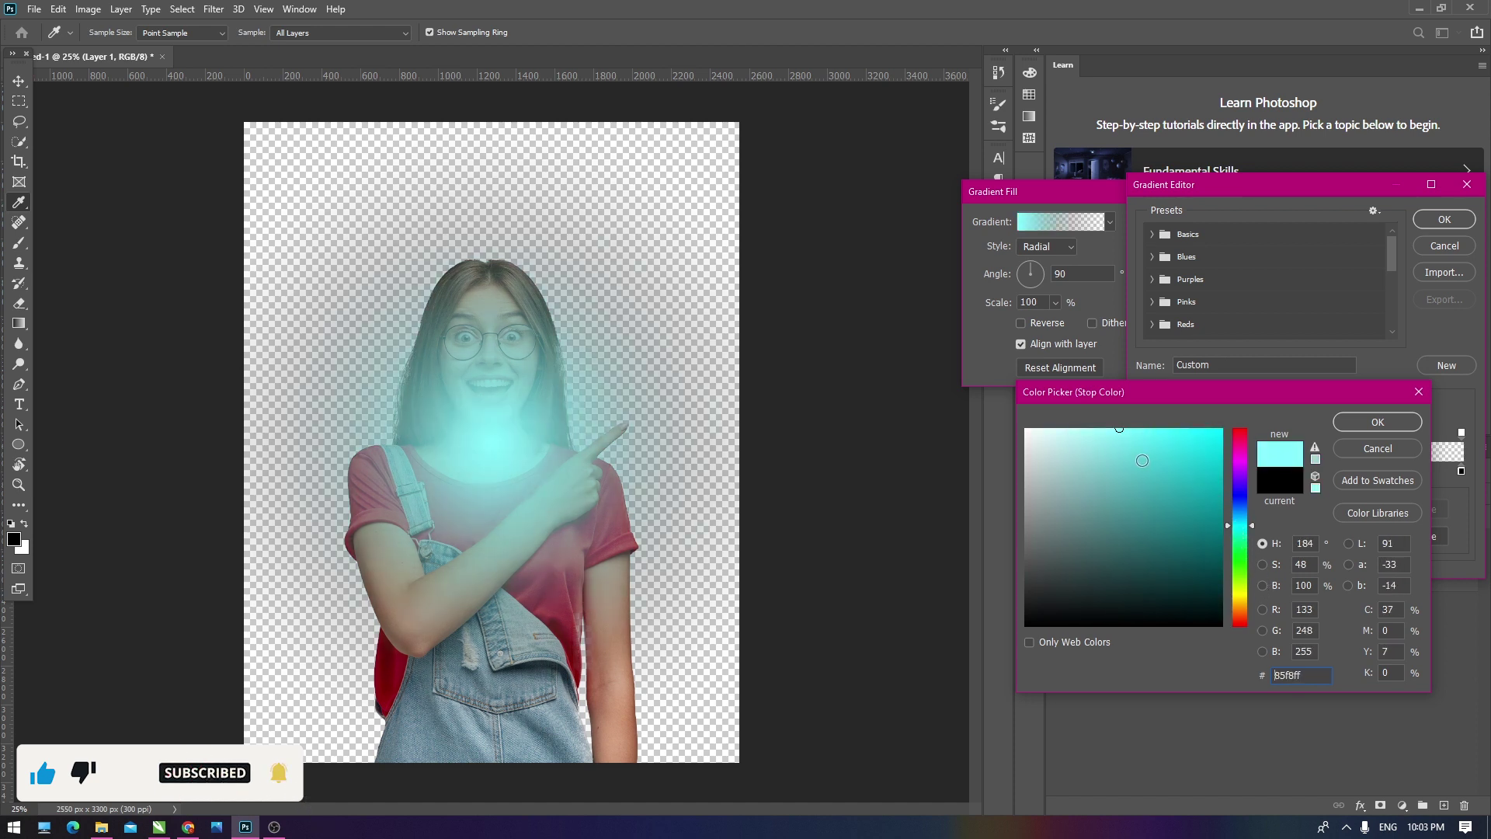
drag(1119, 437, 1070, 428)
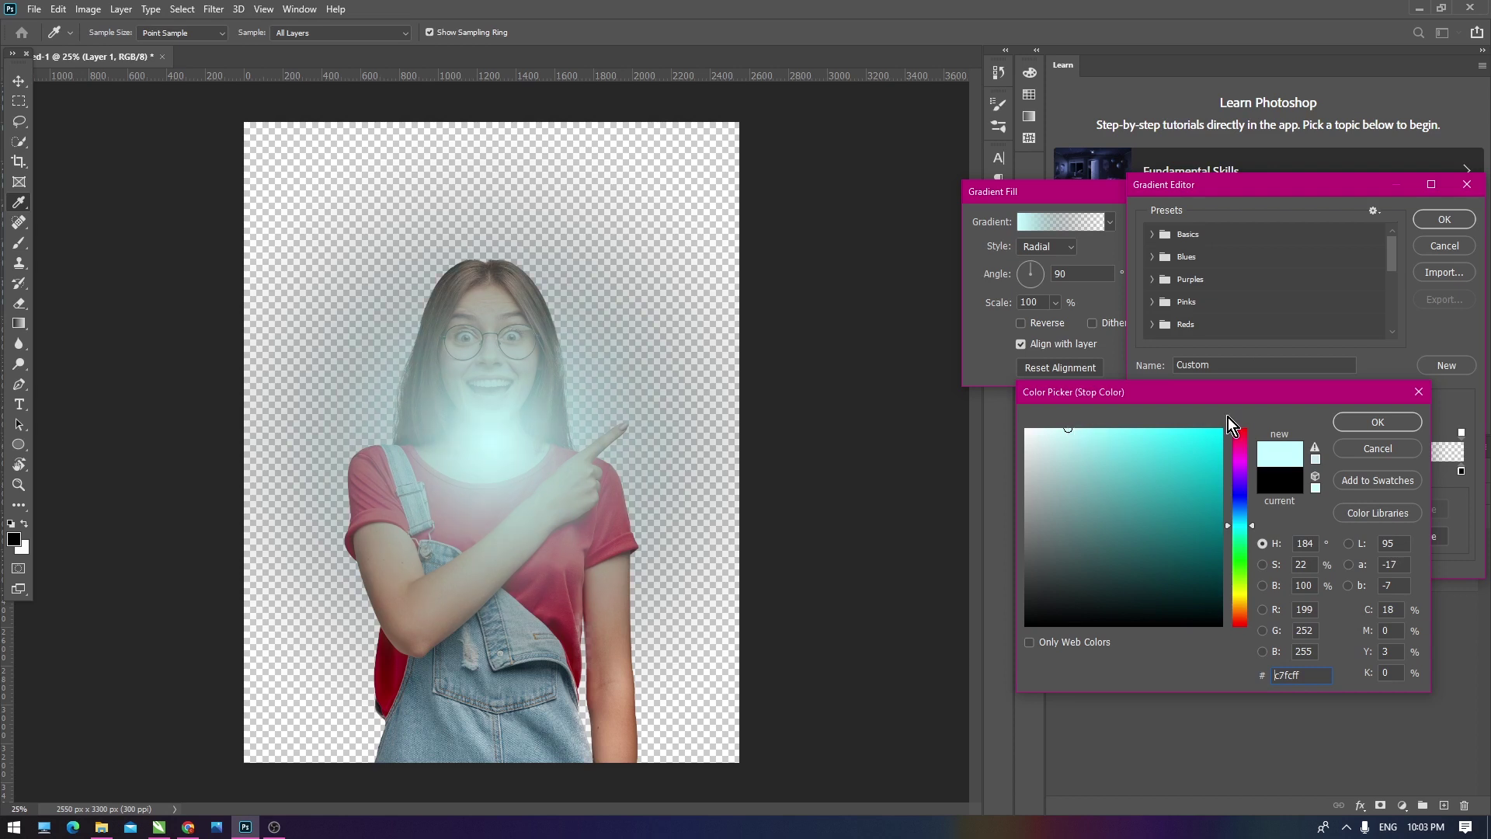
click(1415, 421)
Set the other colour stop to a bright, saturated cyan.
click(1218, 536)
click(1241, 524)
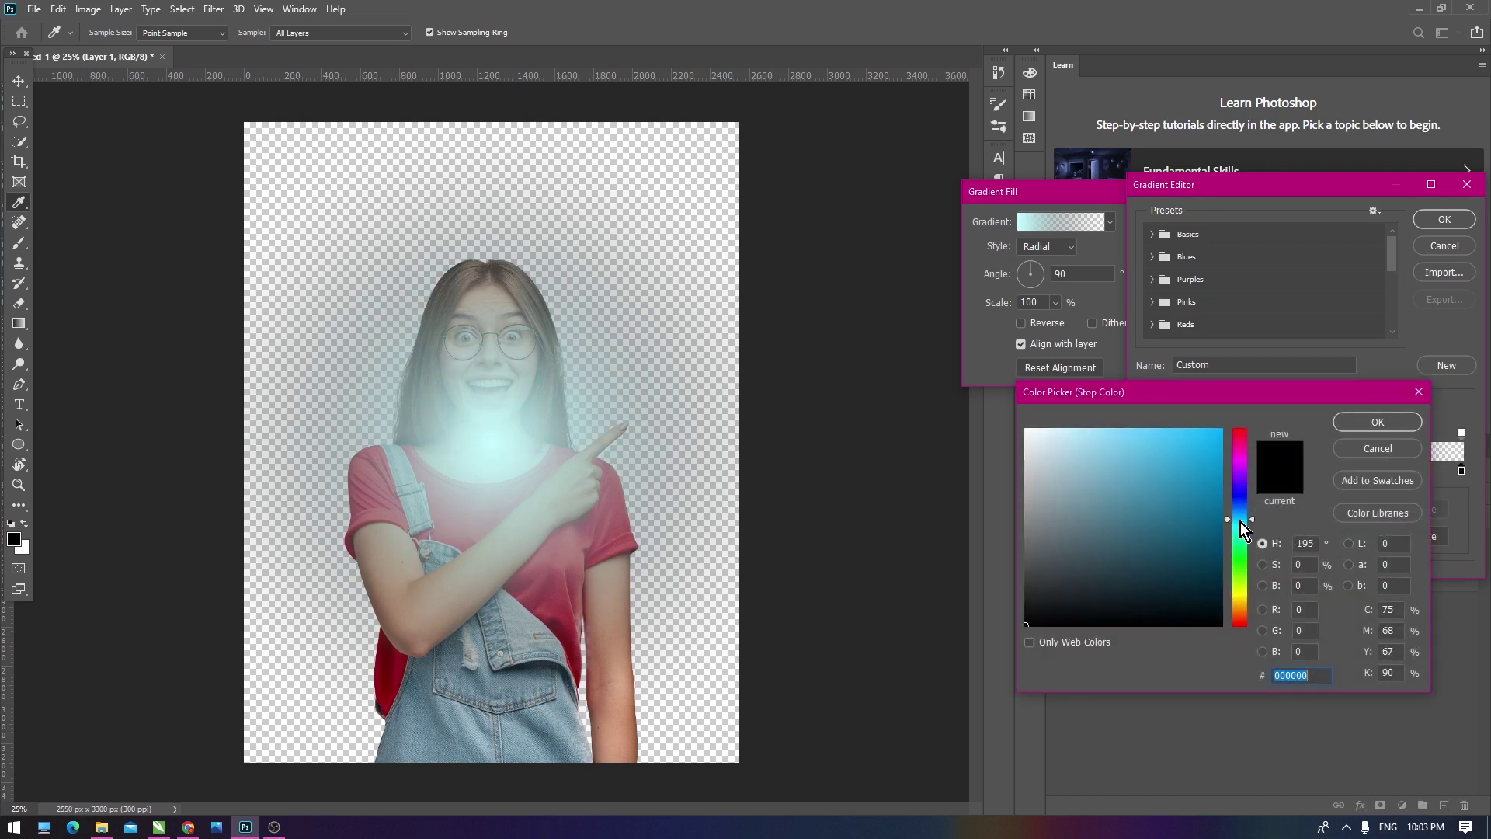
click(1184, 425)
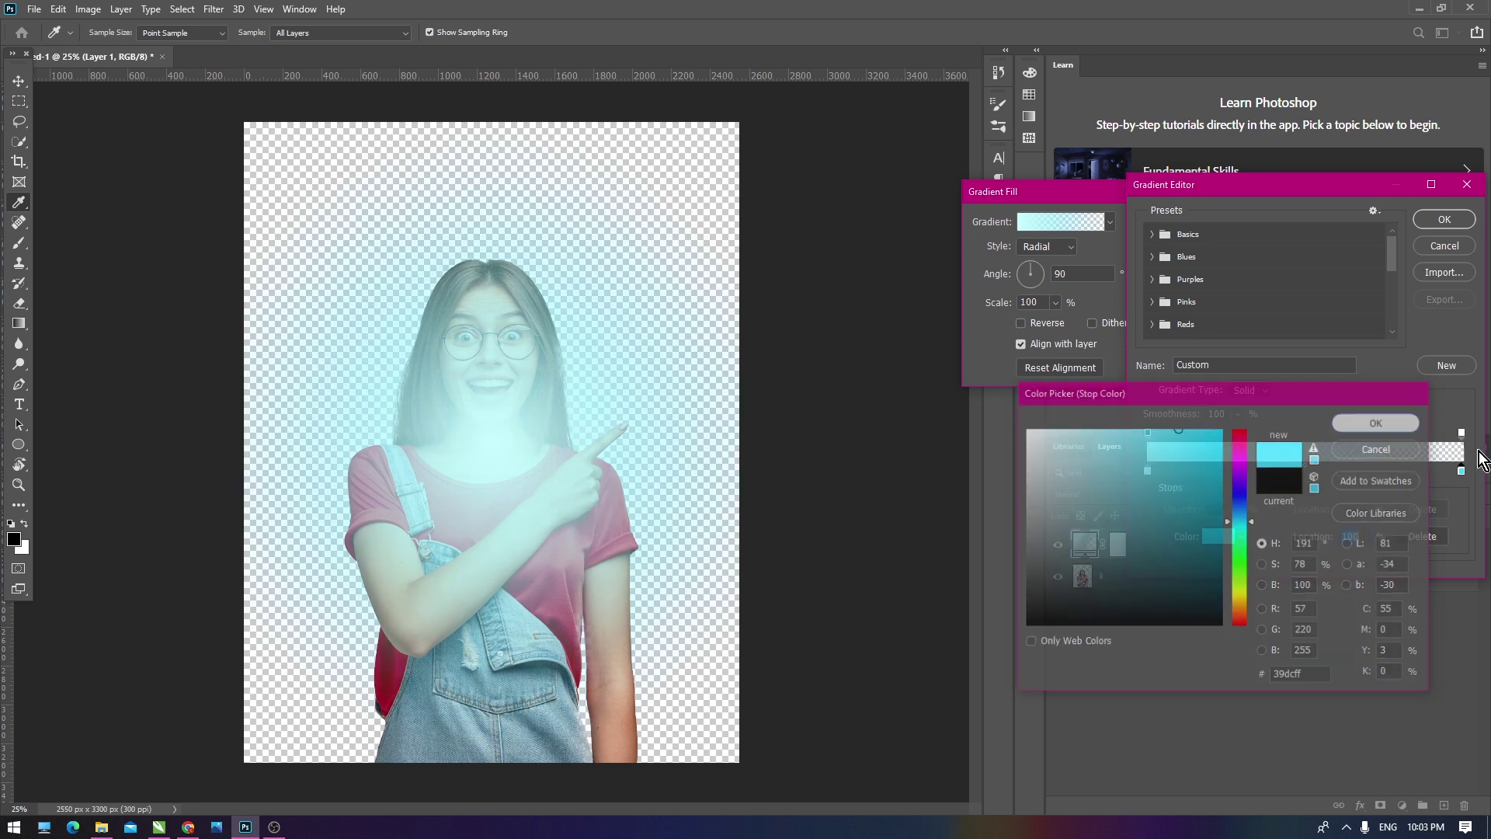
click(1377, 422)
Make the end stop 100% opaque, create the fill, and move it beneath the girl.
click(1462, 433)
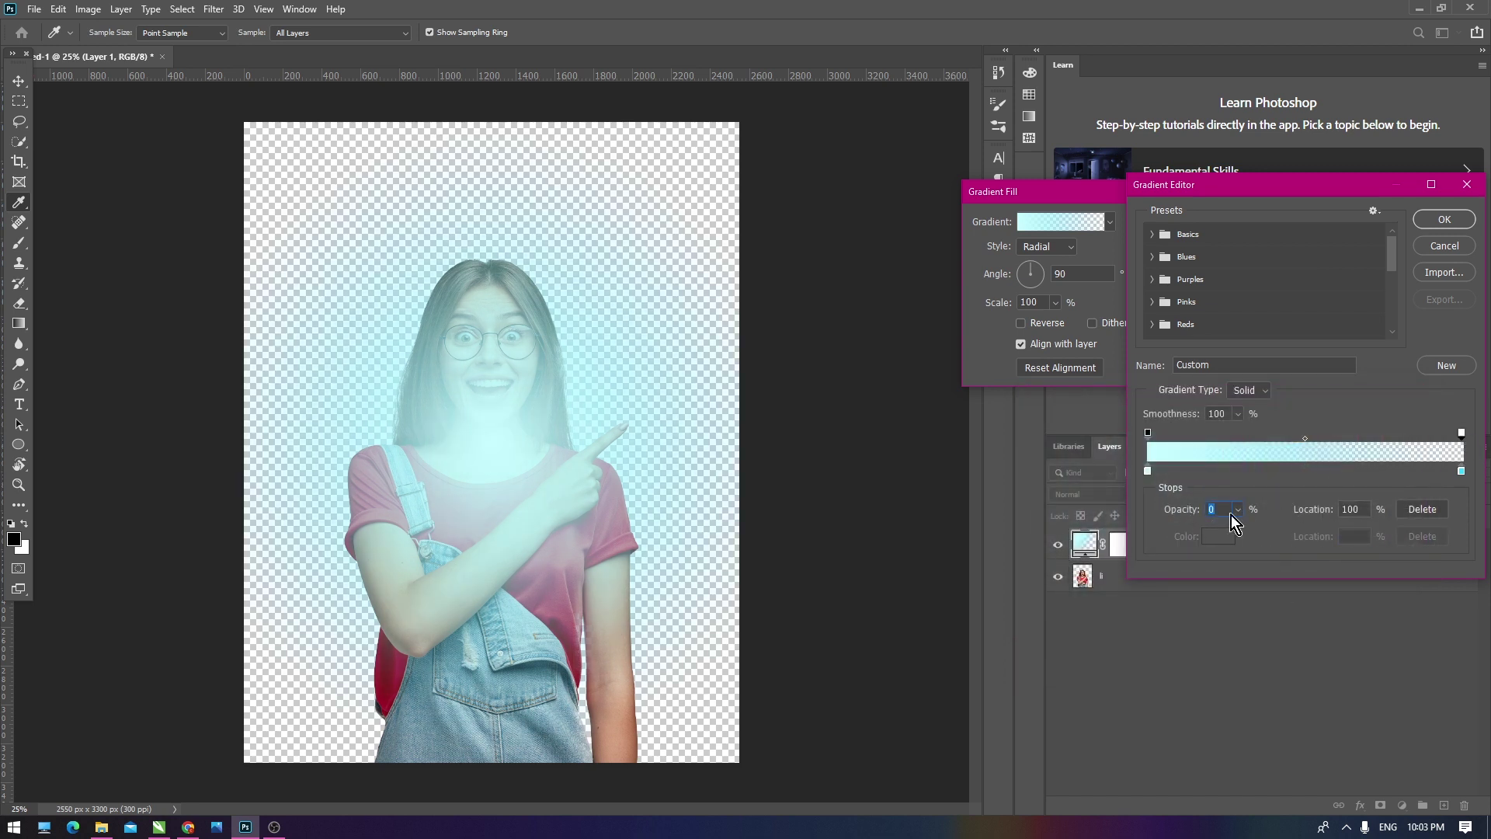
click(1237, 510)
drag(1240, 530, 1335, 533)
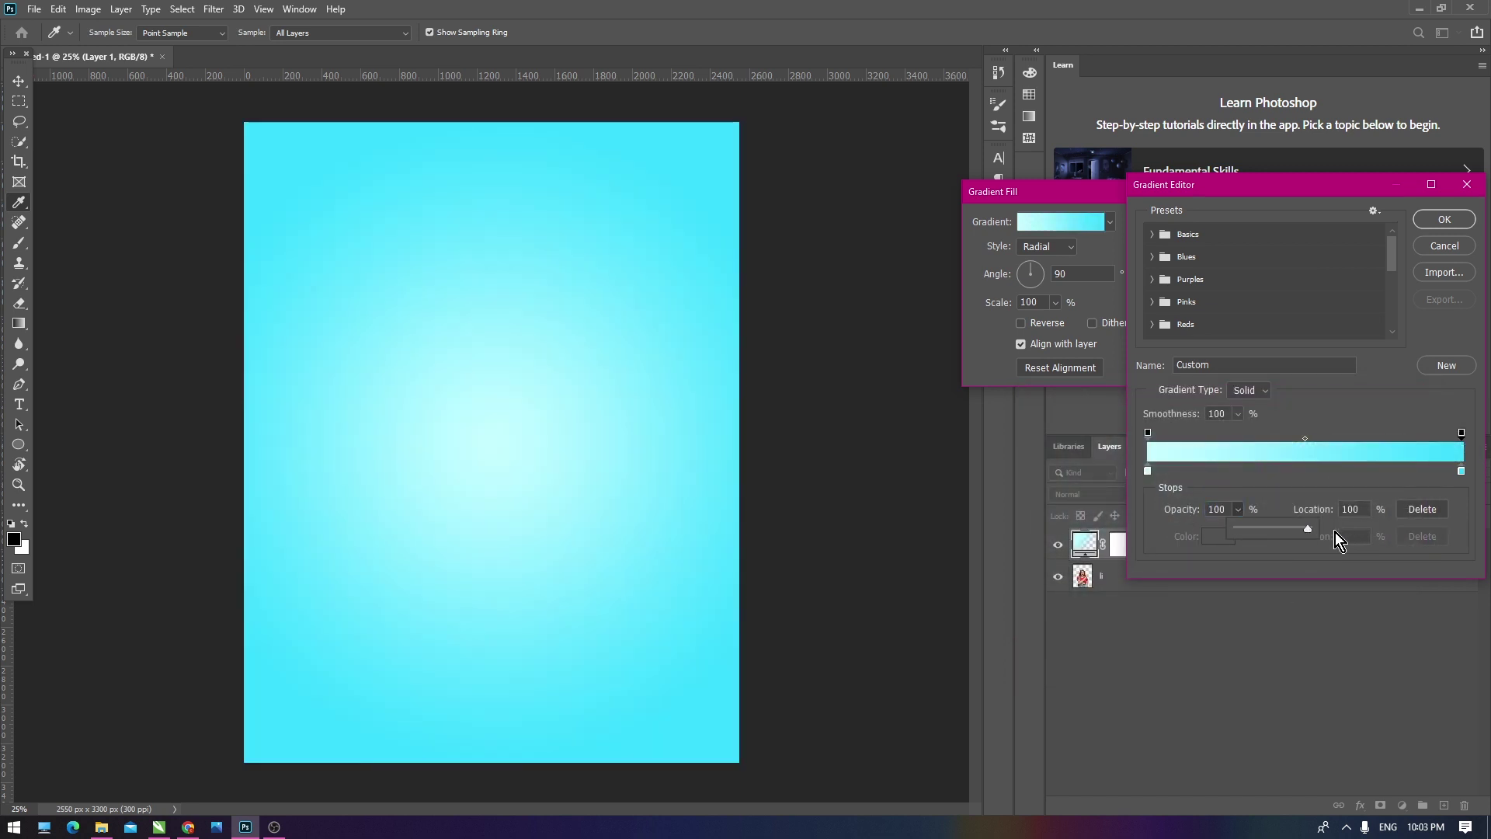
click(1443, 219)
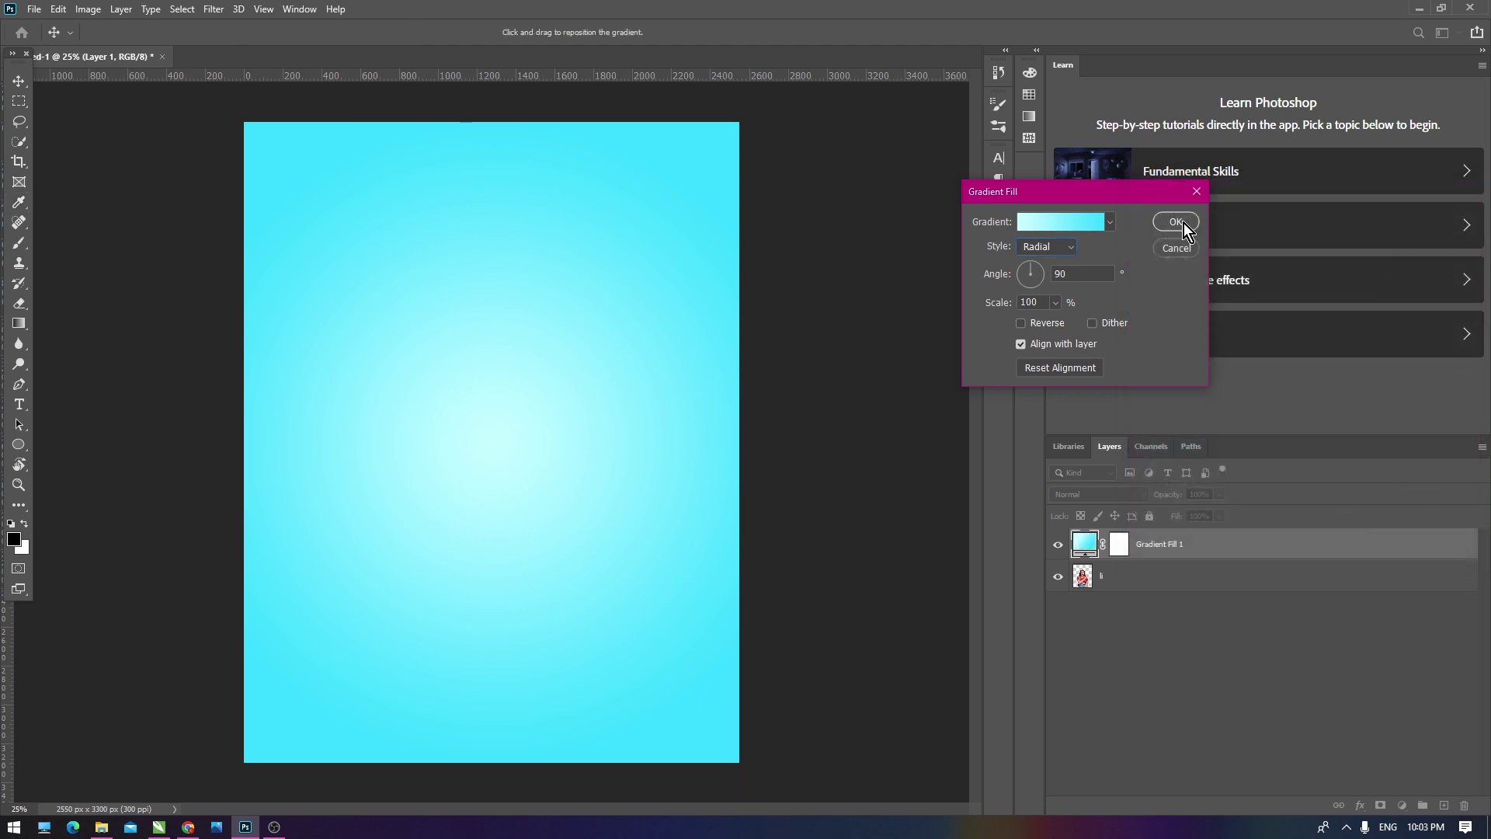
click(1183, 222)
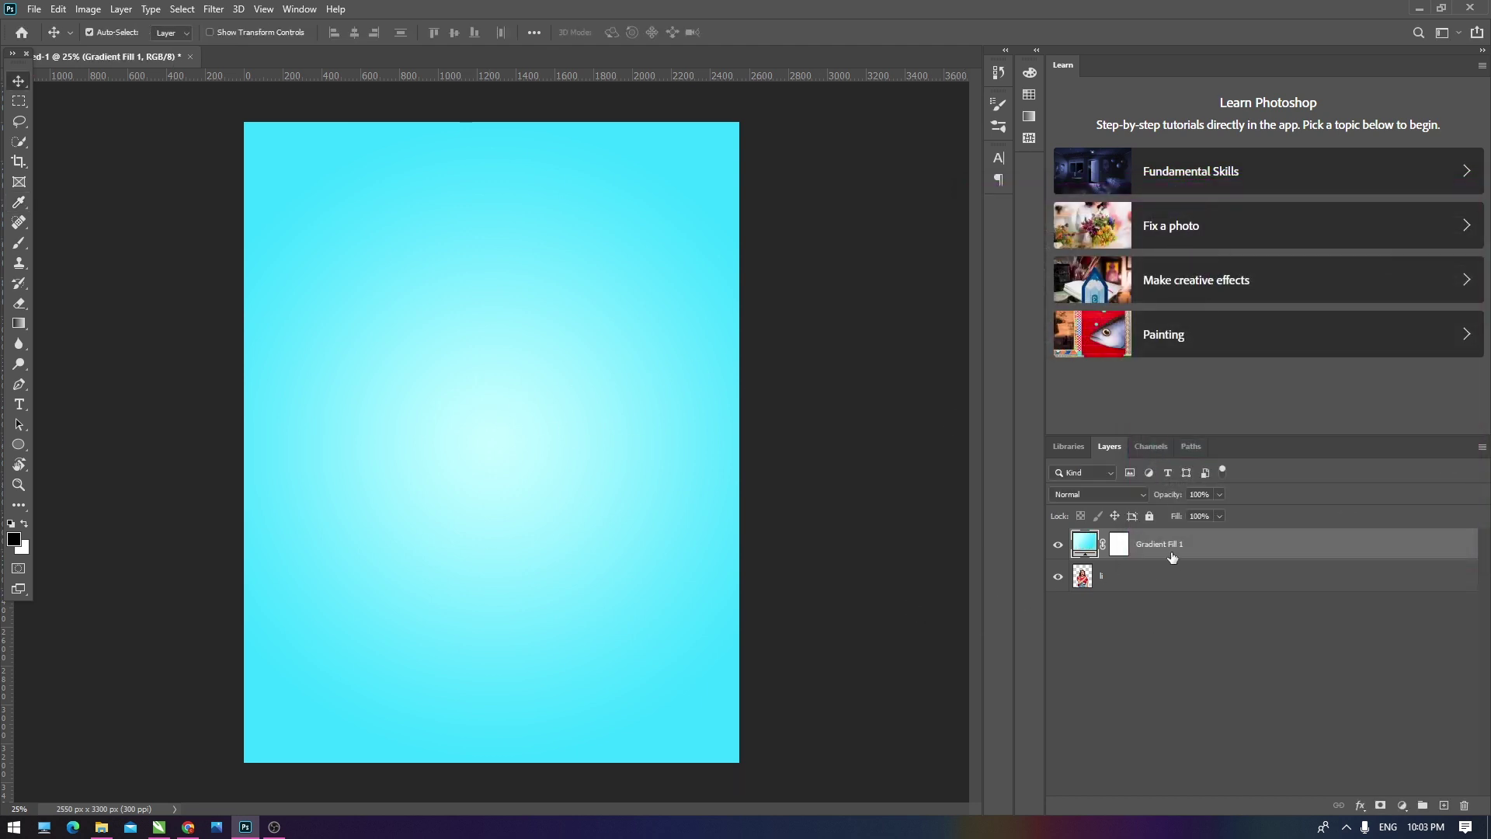
drag(1178, 547, 1176, 602)
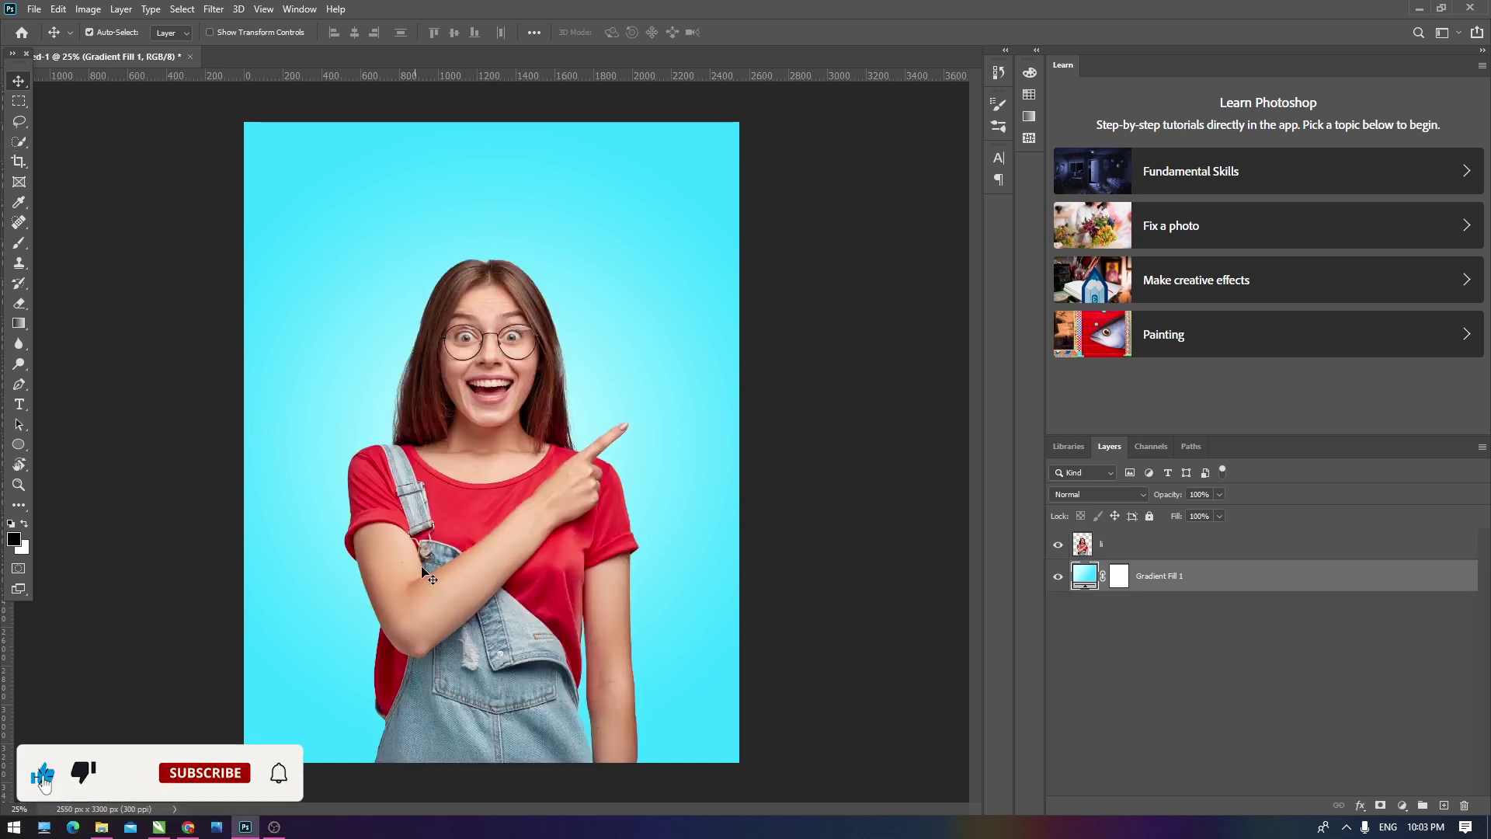
Duplicate the girl photo layer with Ctrl+J so a copy sits above the original.
click(539, 556)
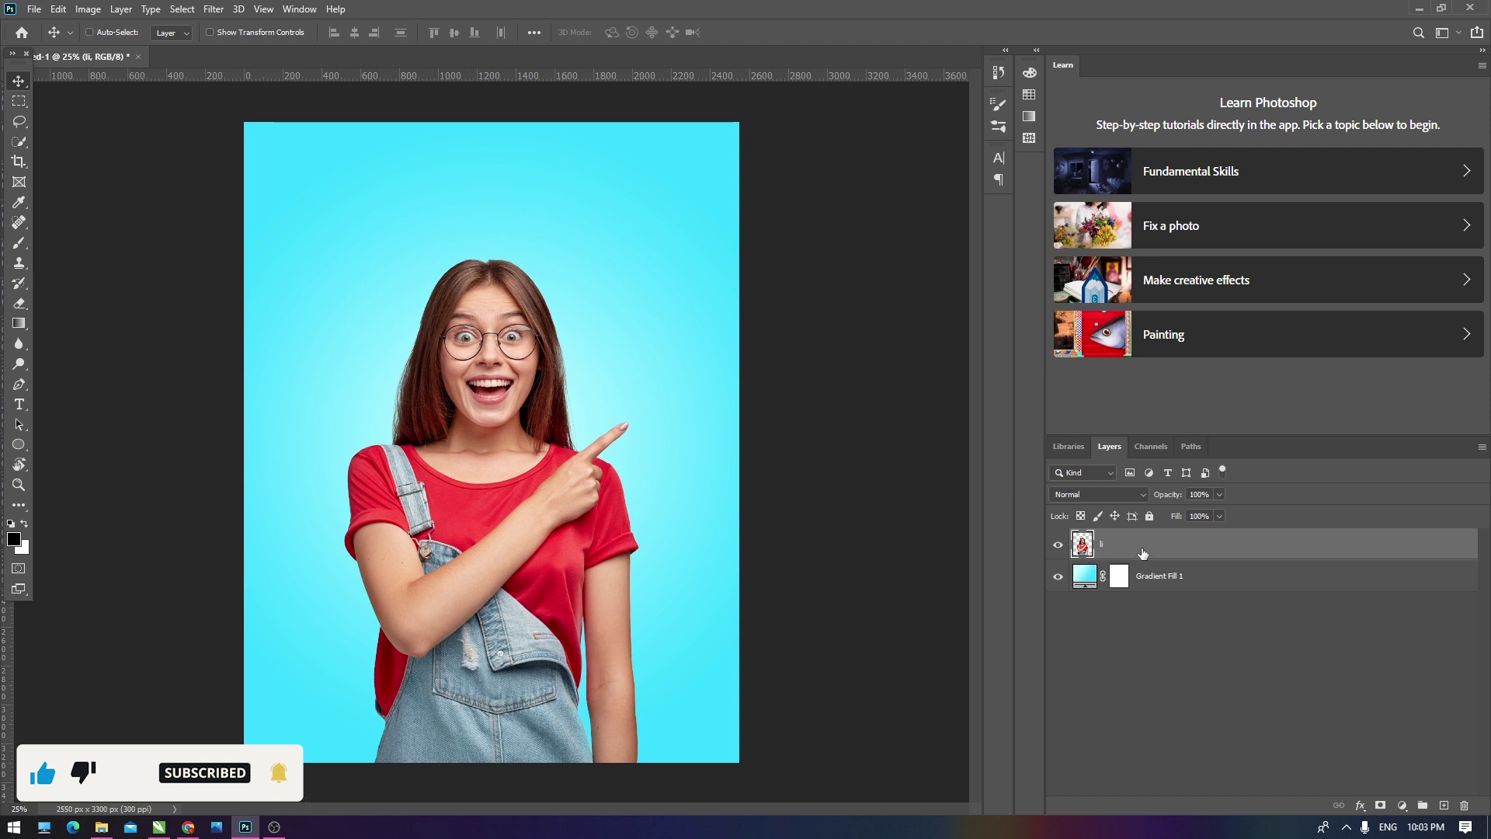
key(ctrl+j)
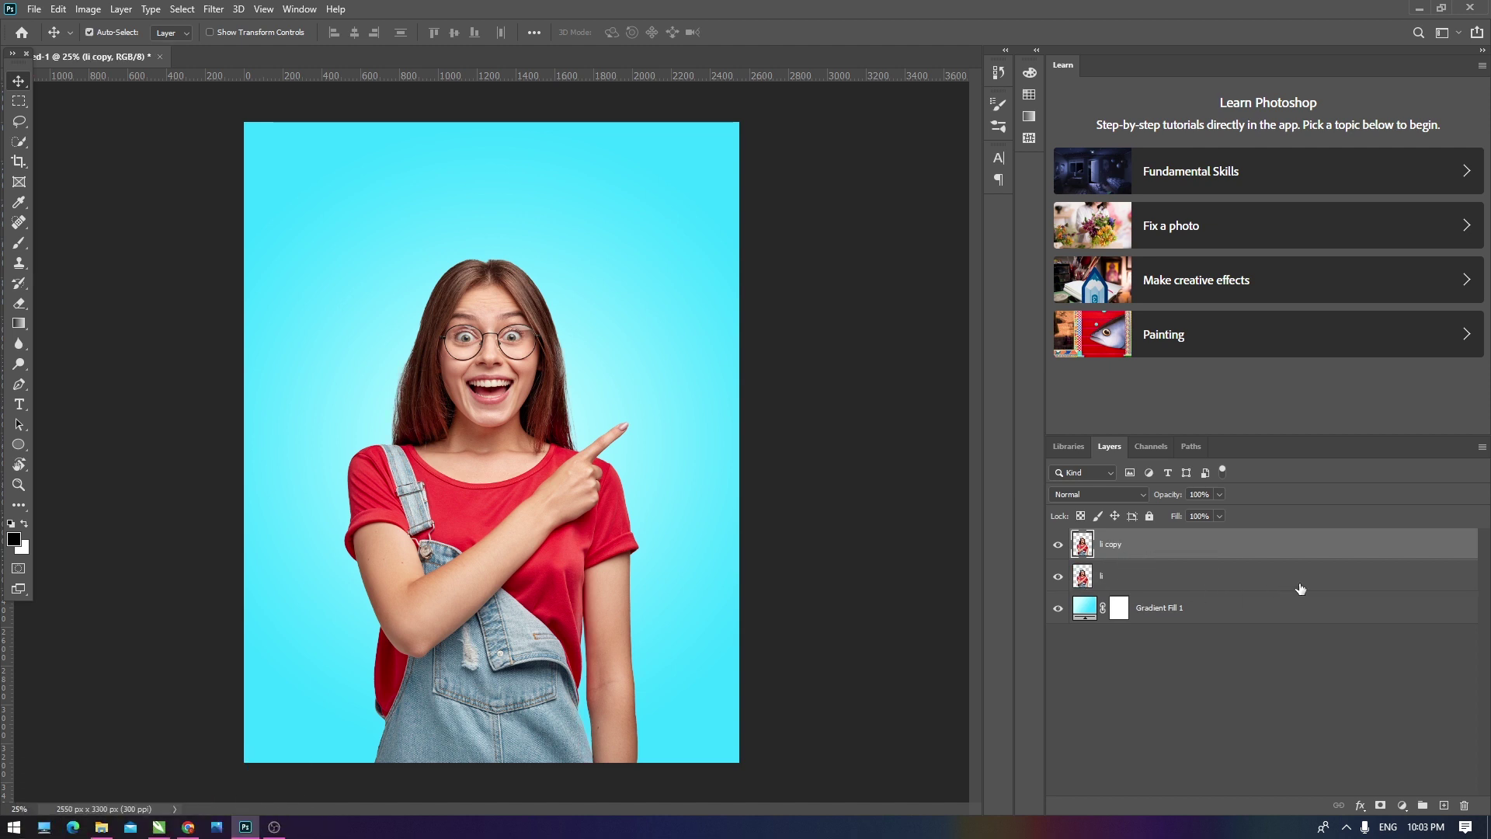
key(ctrl+z)
drag(1313, 557, 1447, 809)
key(ctrl+z)
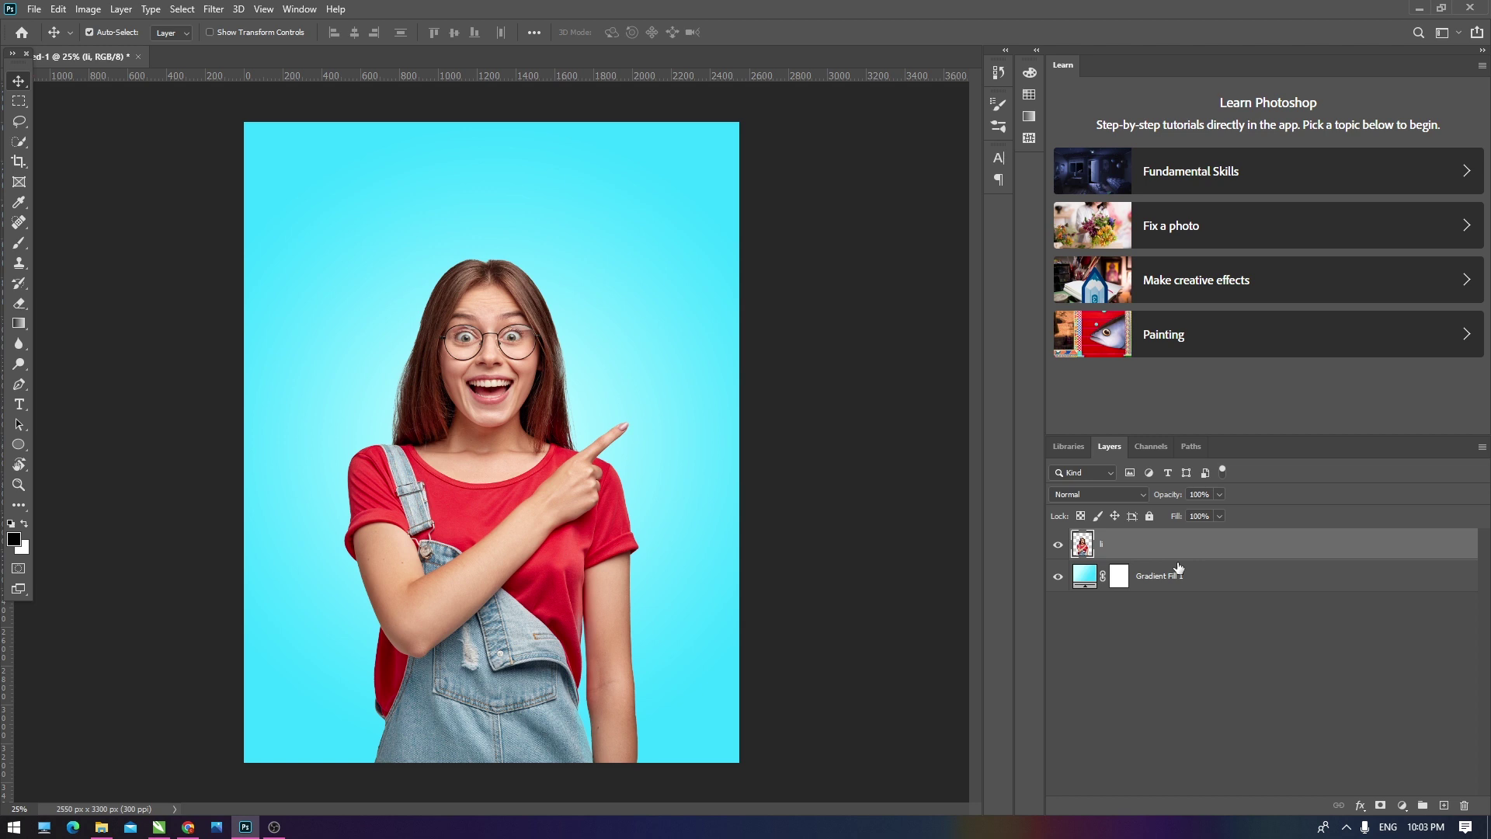
key(ctrl+j)
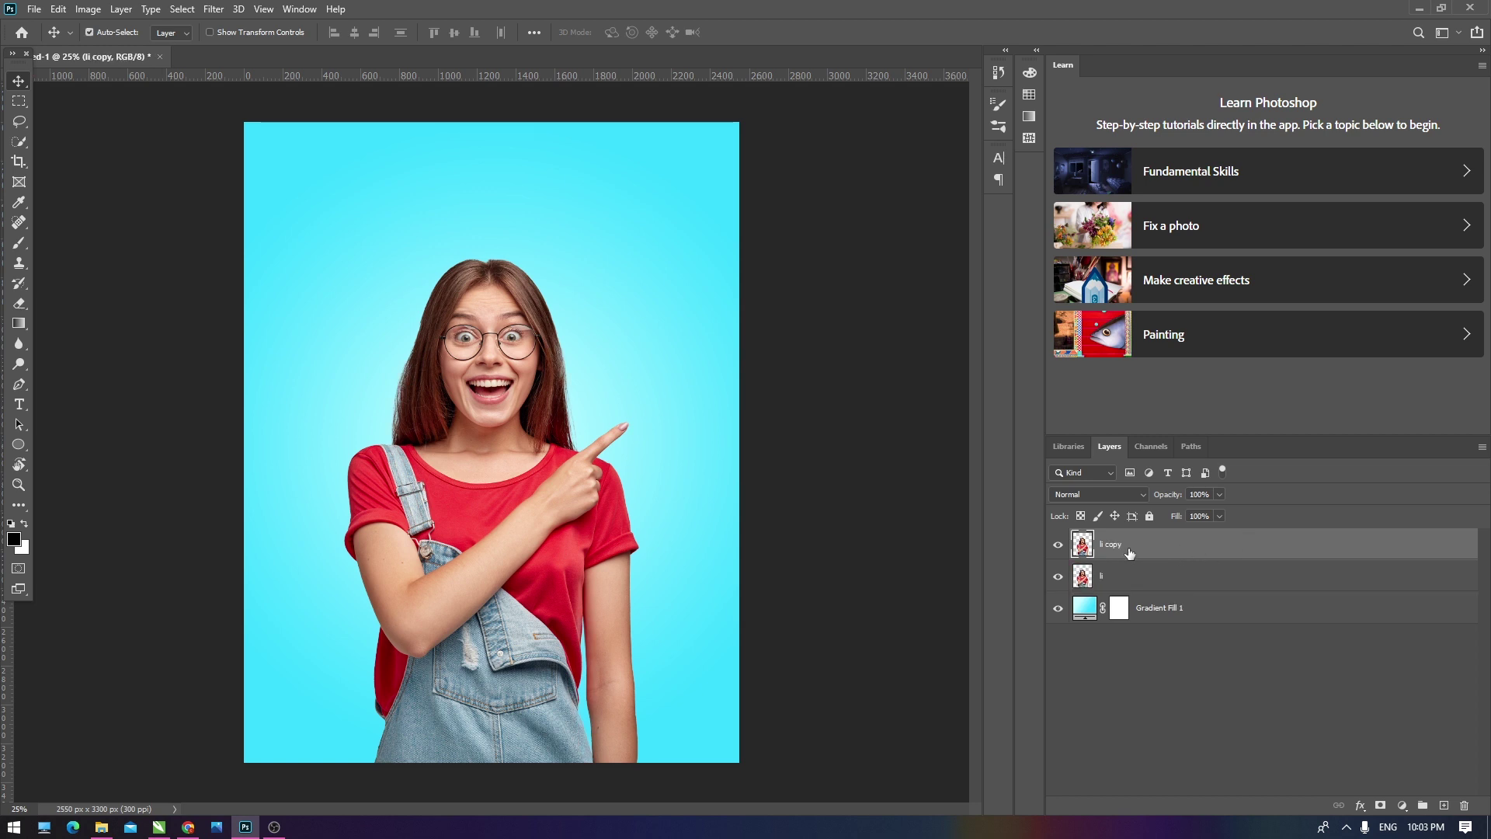
click(87, 9)
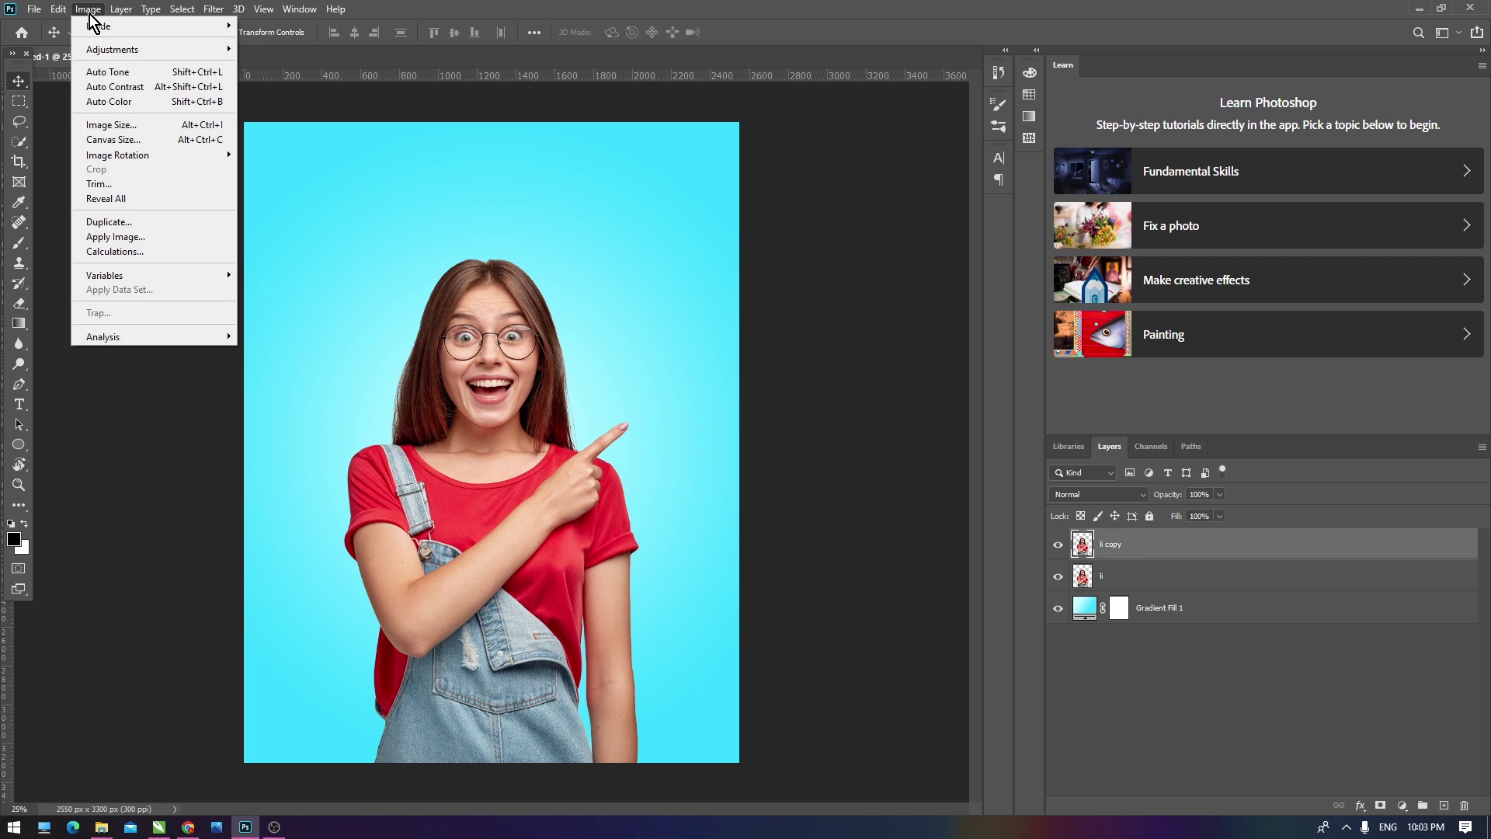
mouse_move(112, 49)
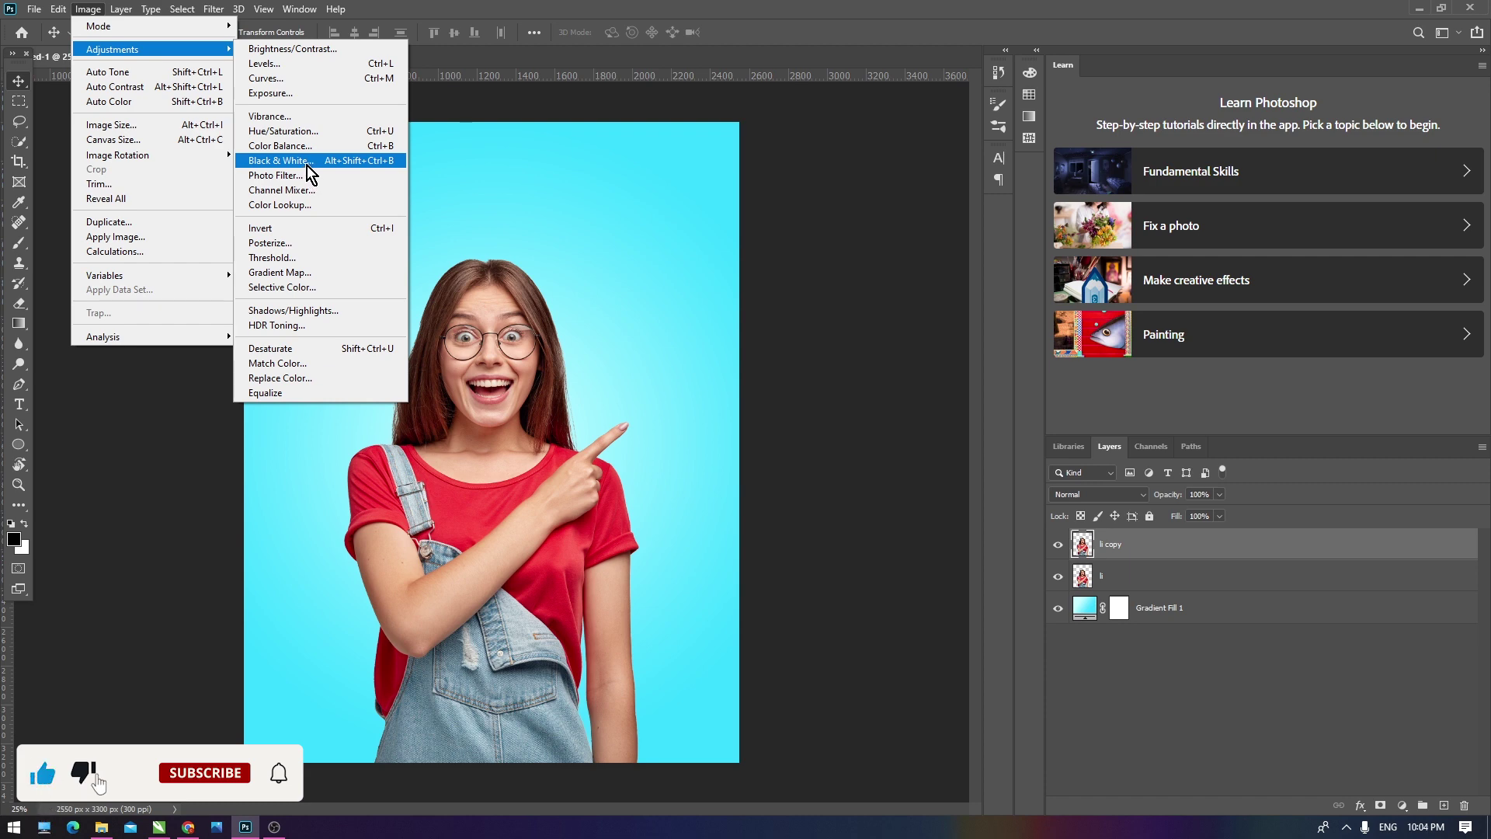
Convert the duplicated girl to black and white using the default Black & White settings.
click(309, 173)
drag(746, 121, 996, 168)
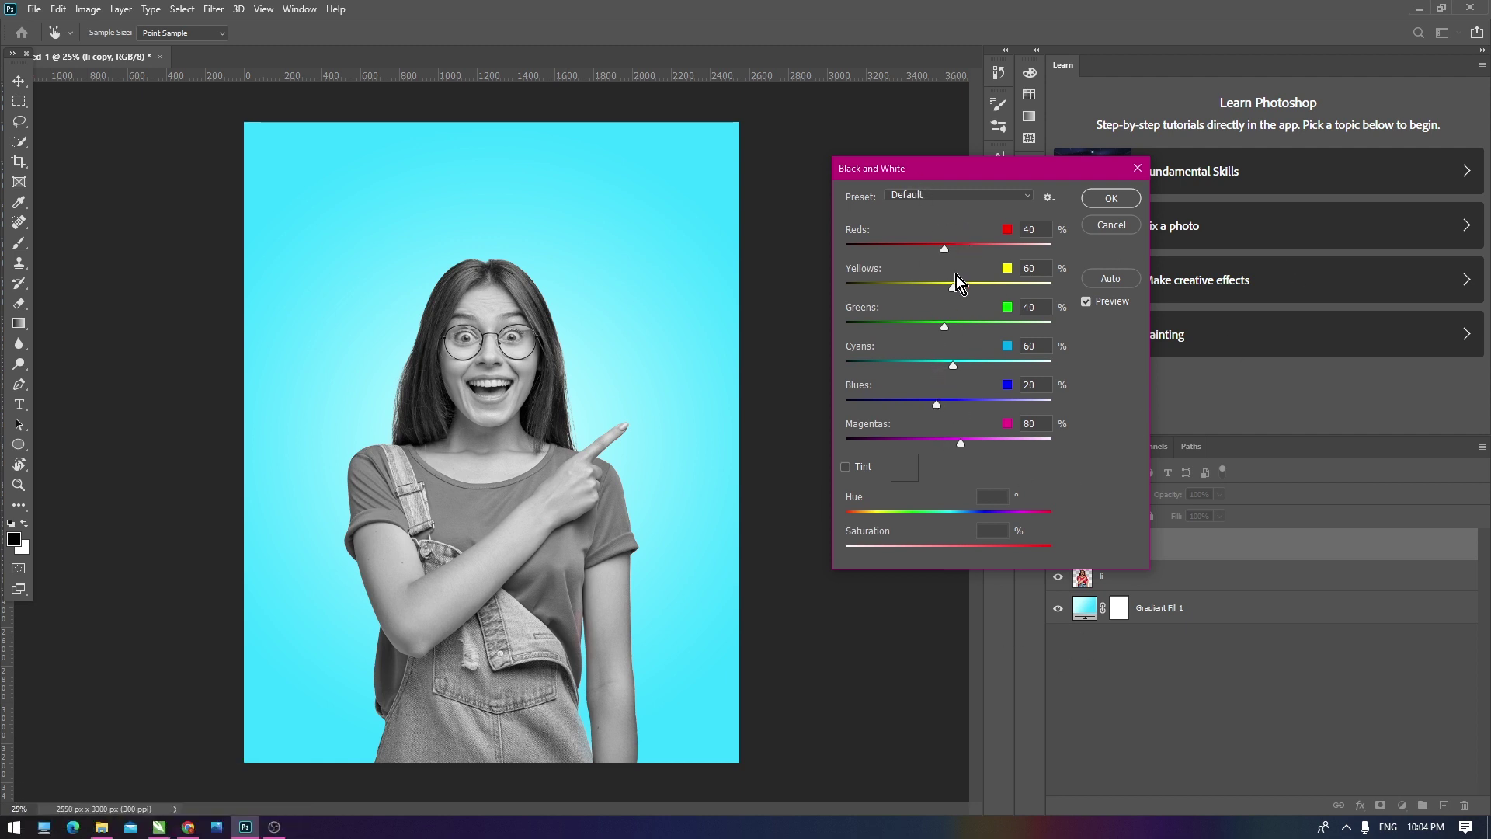
click(1110, 200)
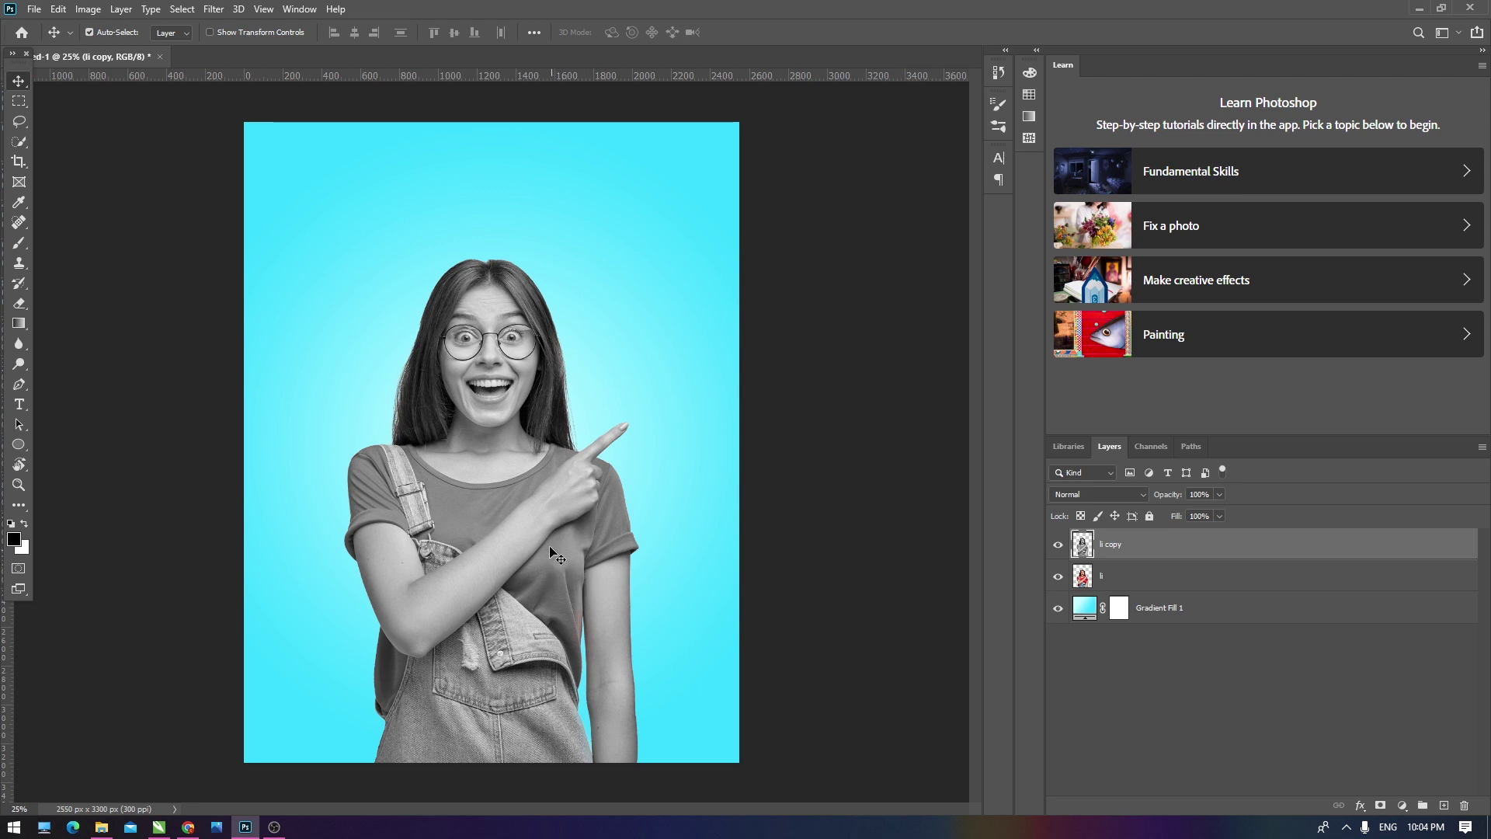
click(214, 9)
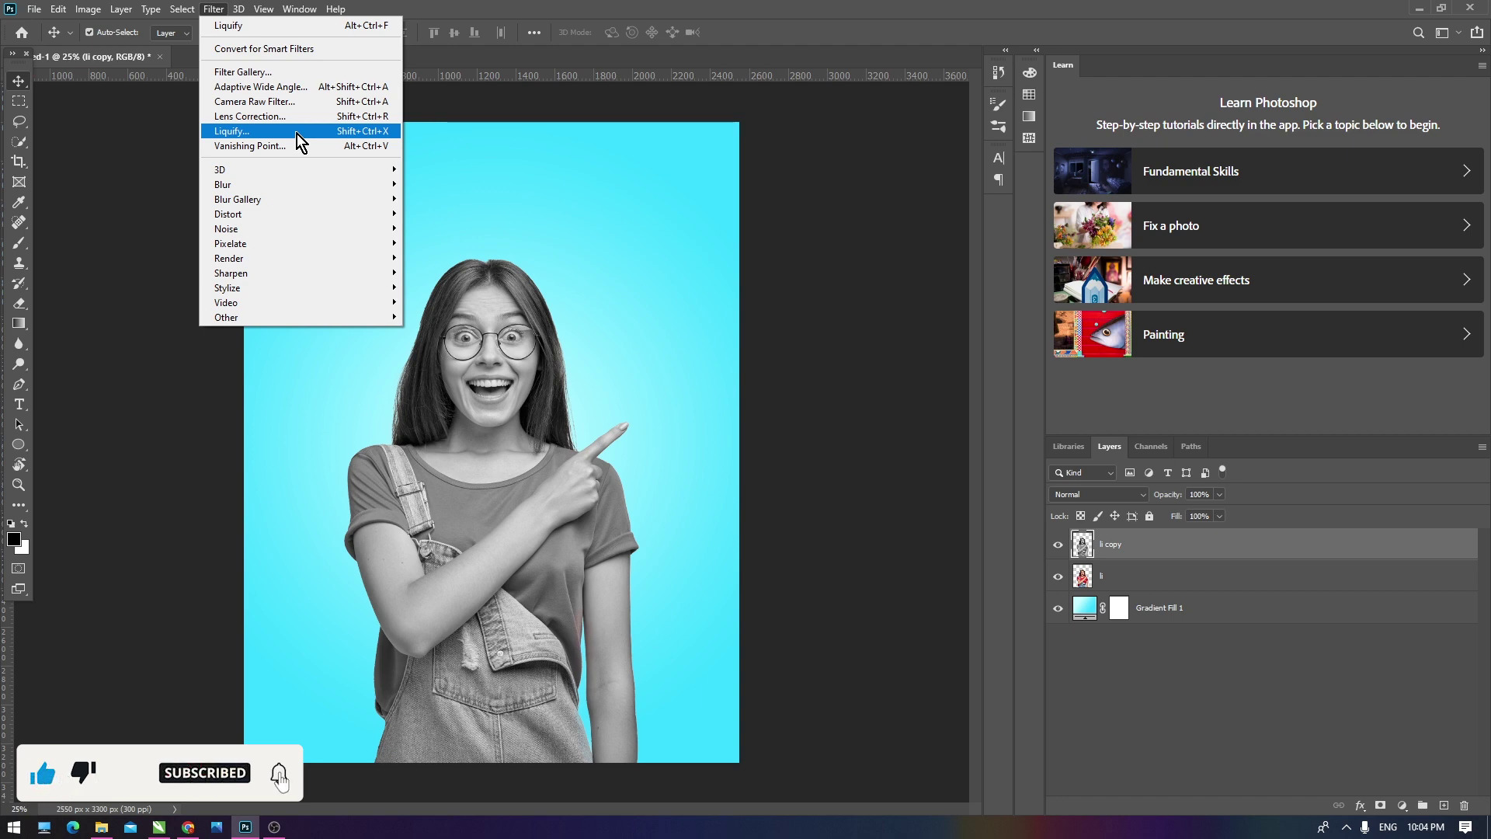
Open Liquify on the copy and push the arm and overalls right with an 800 Forward Warp brush.
click(297, 134)
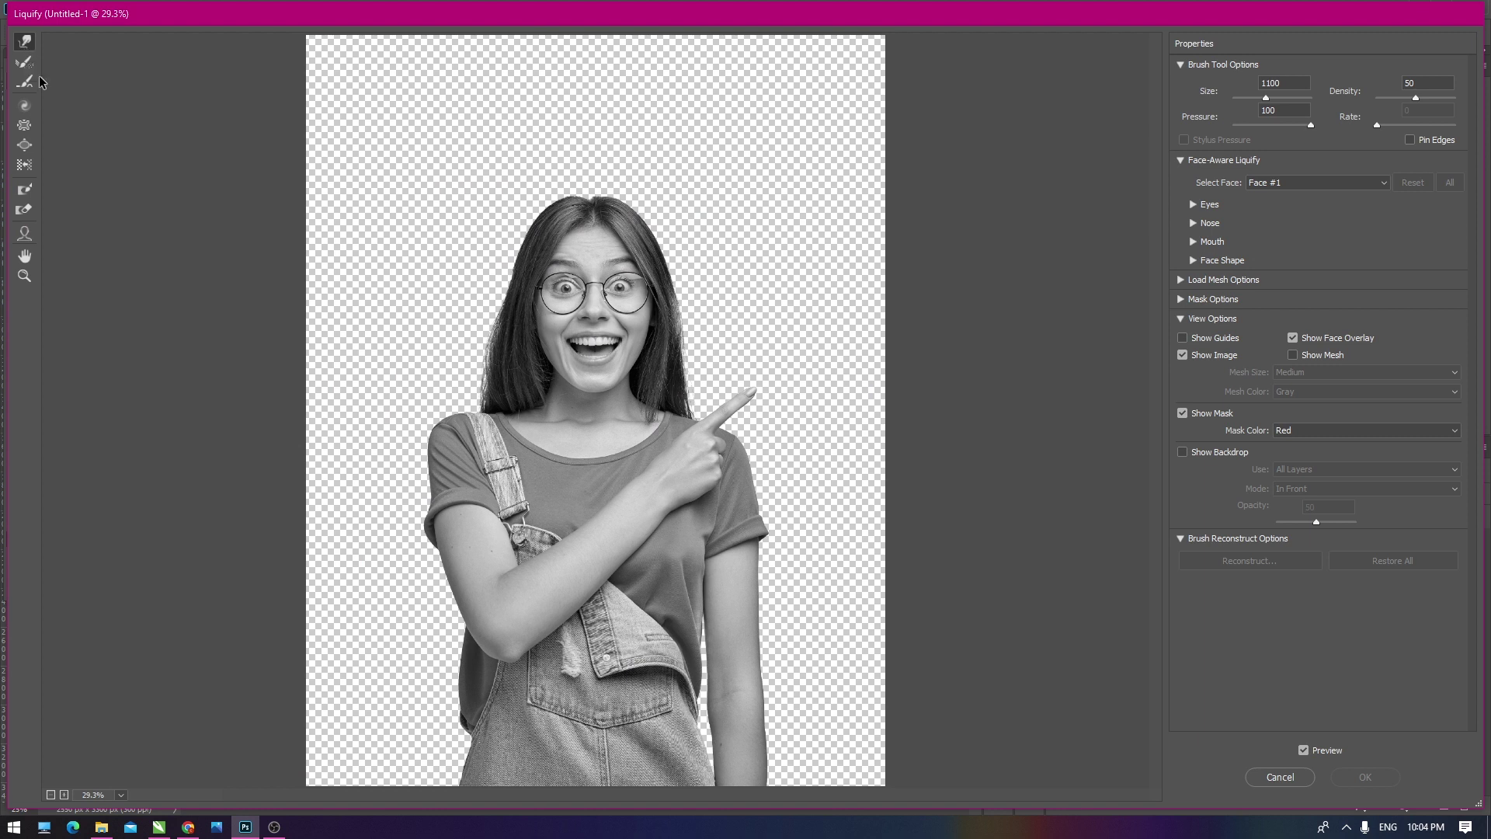
key(bracketleft)
key(bracketleft)
key(bracketleft)
key(bracketleft)
key(bracketleft)
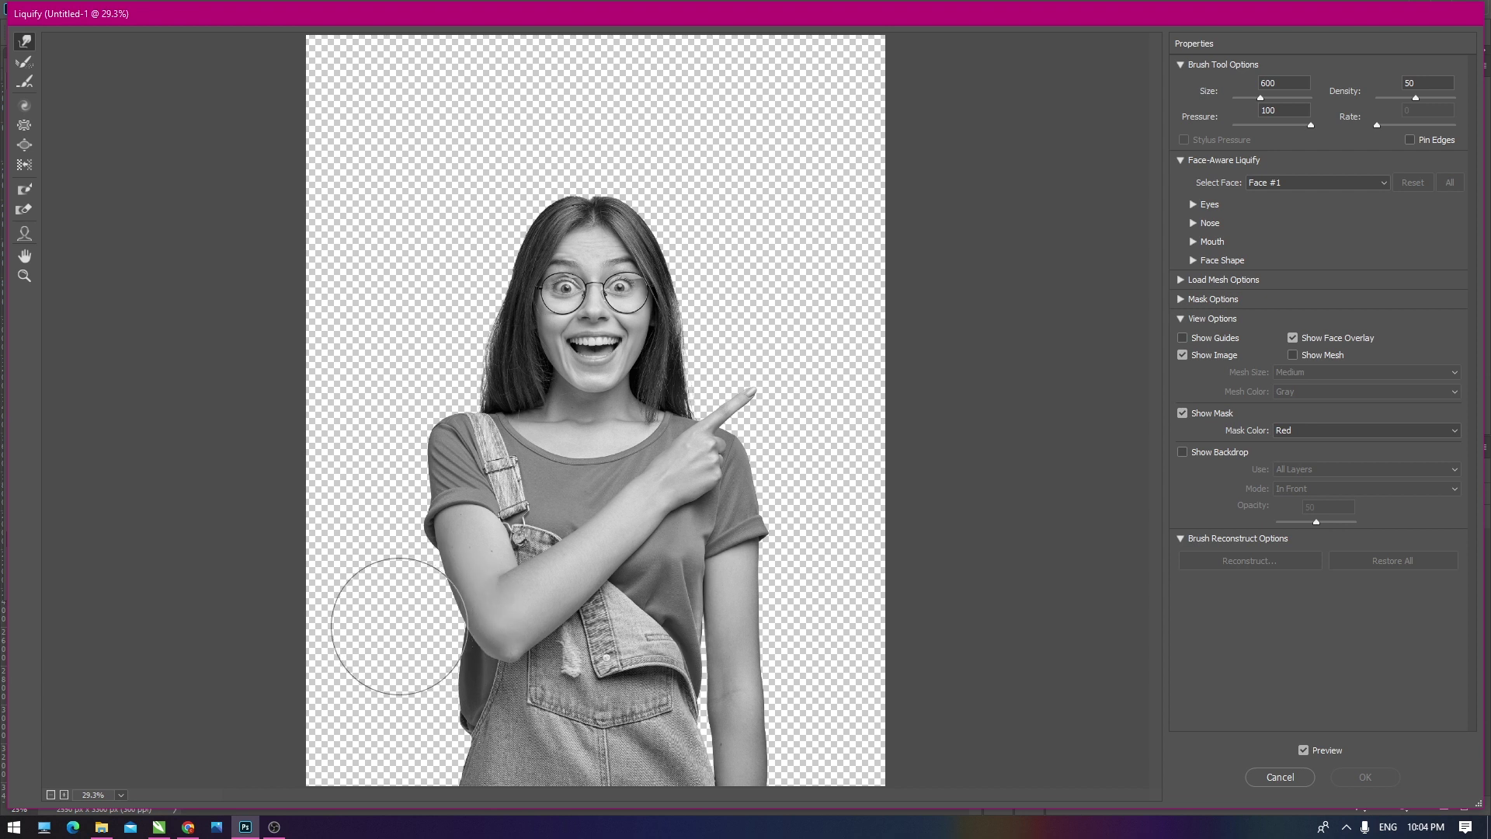
click(386, 621)
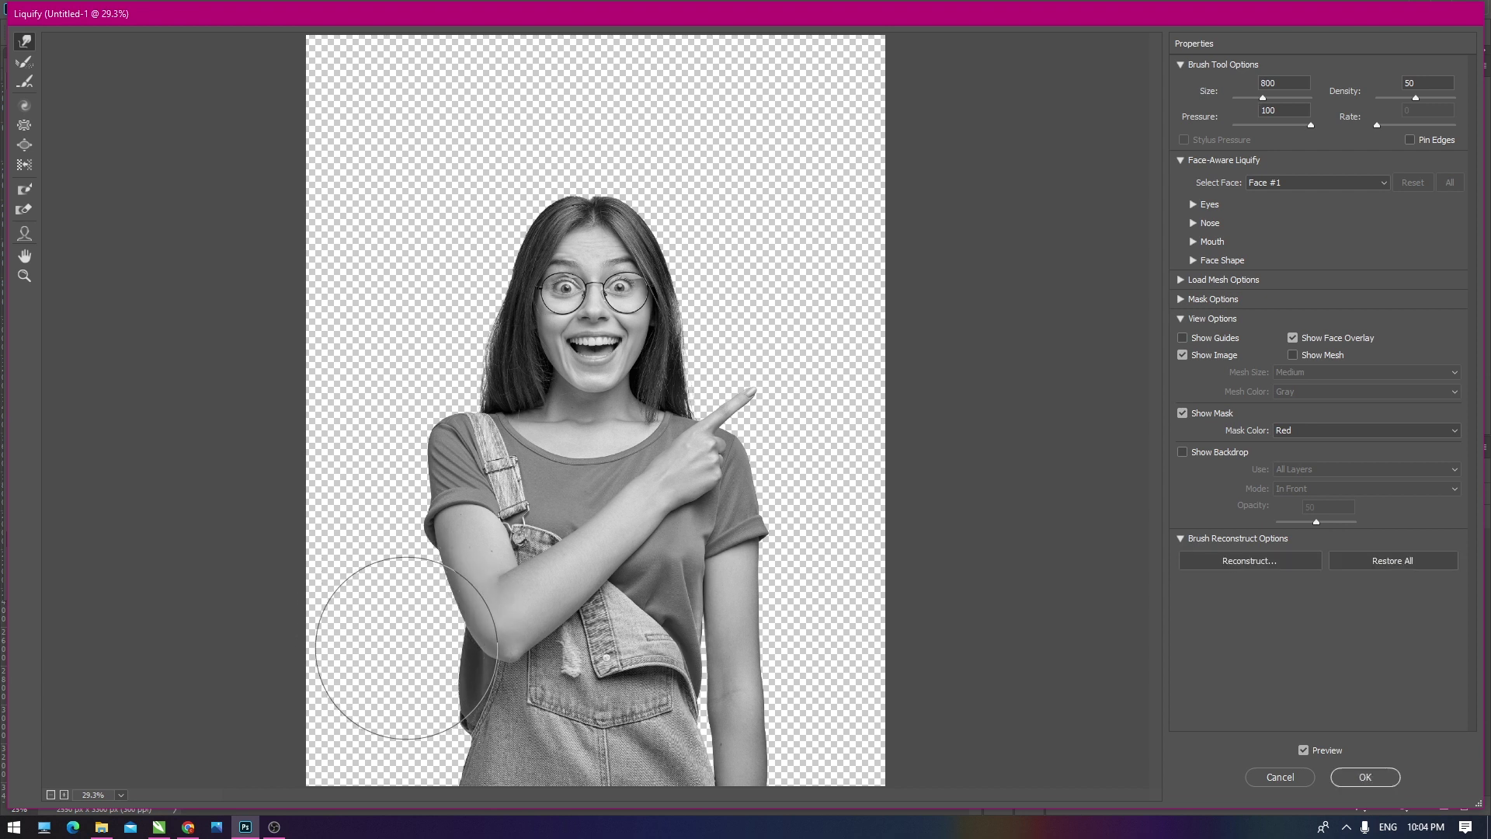
key(bracketright)
key(bracketright)
drag(447, 646, 645, 624)
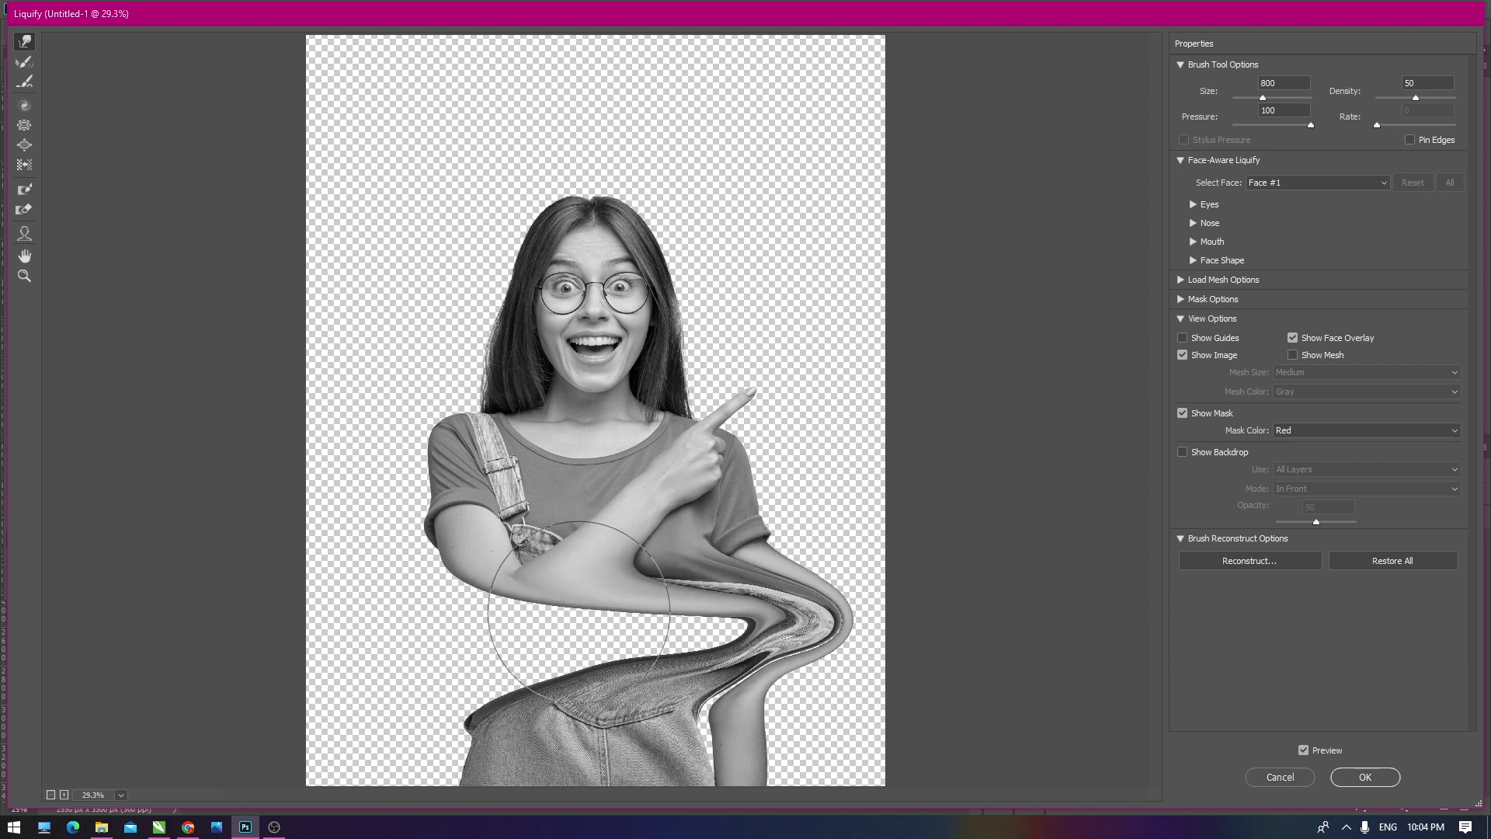
Push the arm and overalls further right, then undo the last two warp strokes.
drag(505, 630, 663, 609)
drag(559, 699, 767, 668)
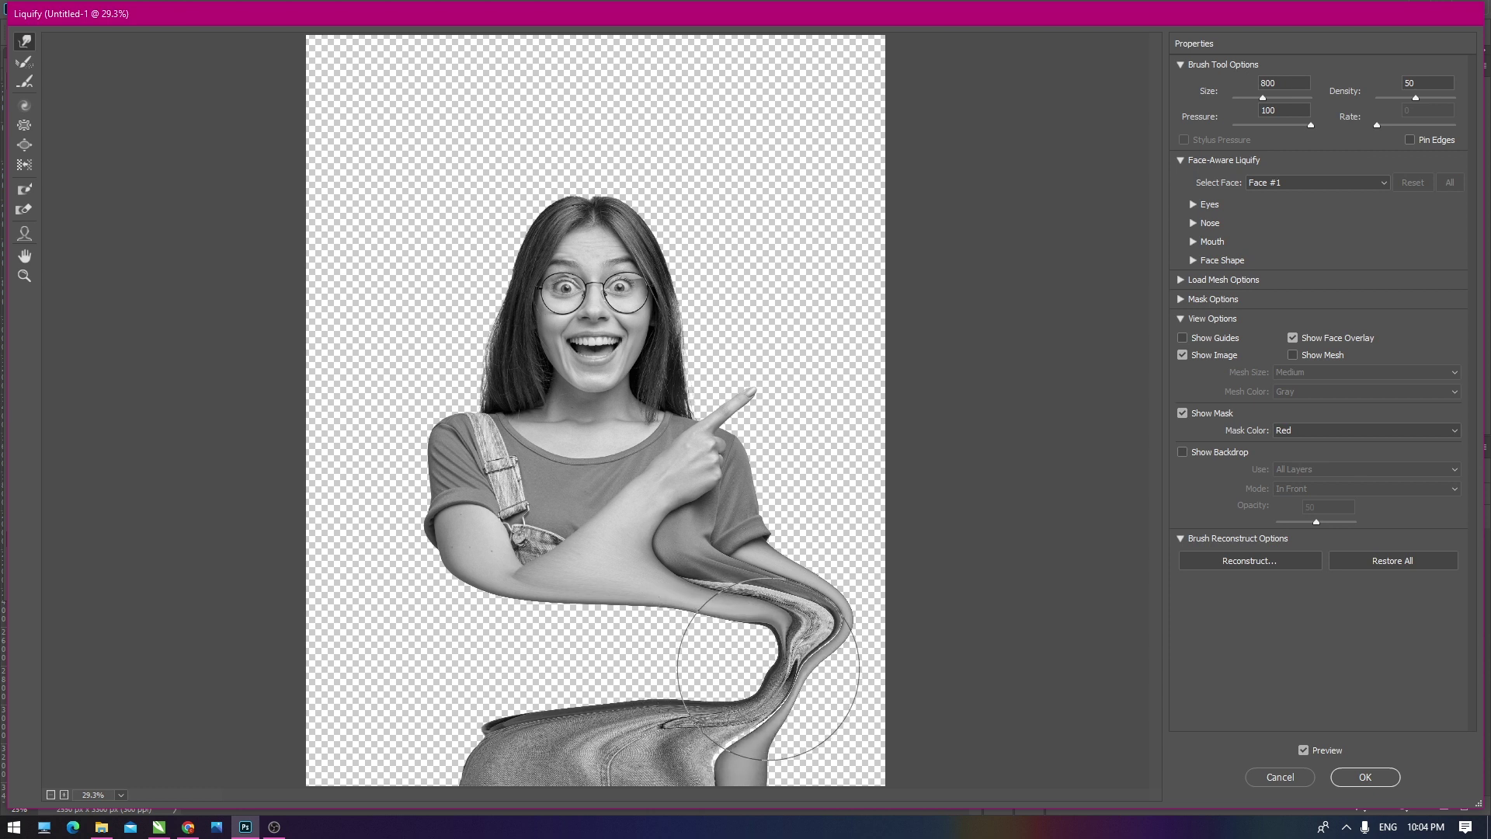
drag(767, 668, 763, 682)
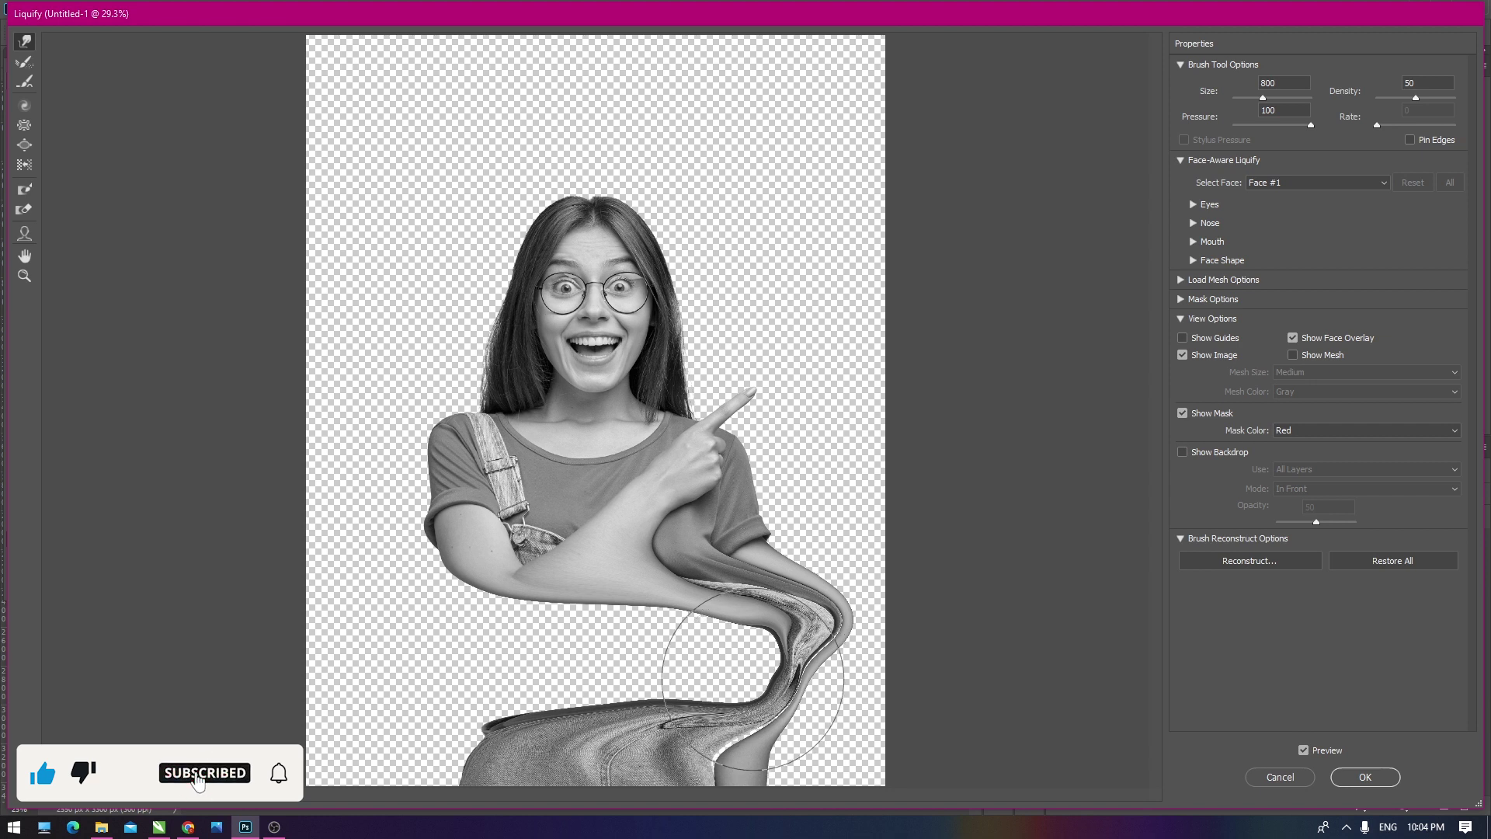
key(ctrl+alt+z)
key(ctrl+alt+z)
key(ctrl+alt+z)
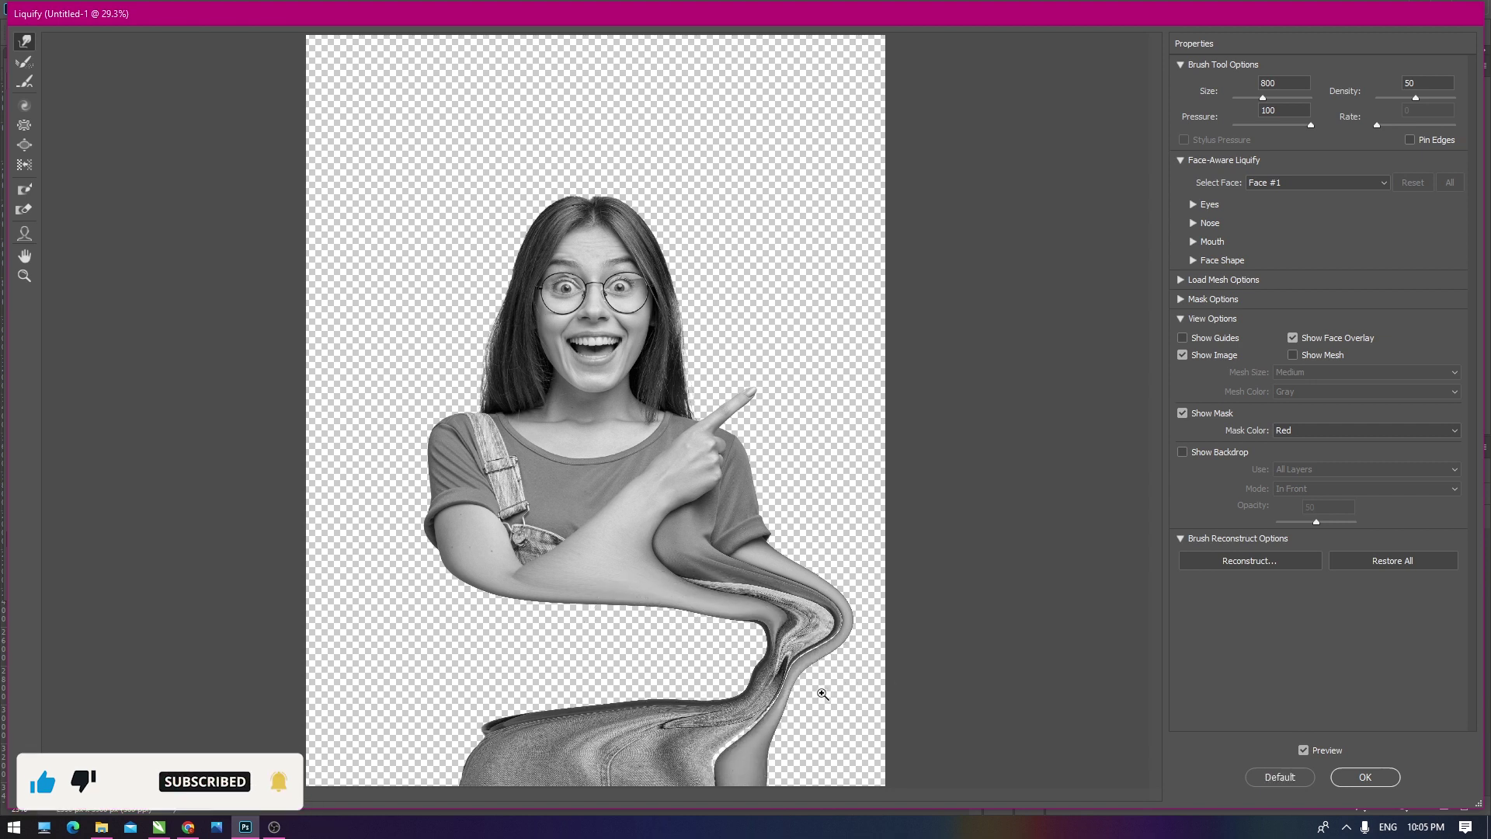
key(ctrl+alt+z)
key(ctrl+alt+z)
key(ctrl+alt+z)
key(ctrl+alt+z)
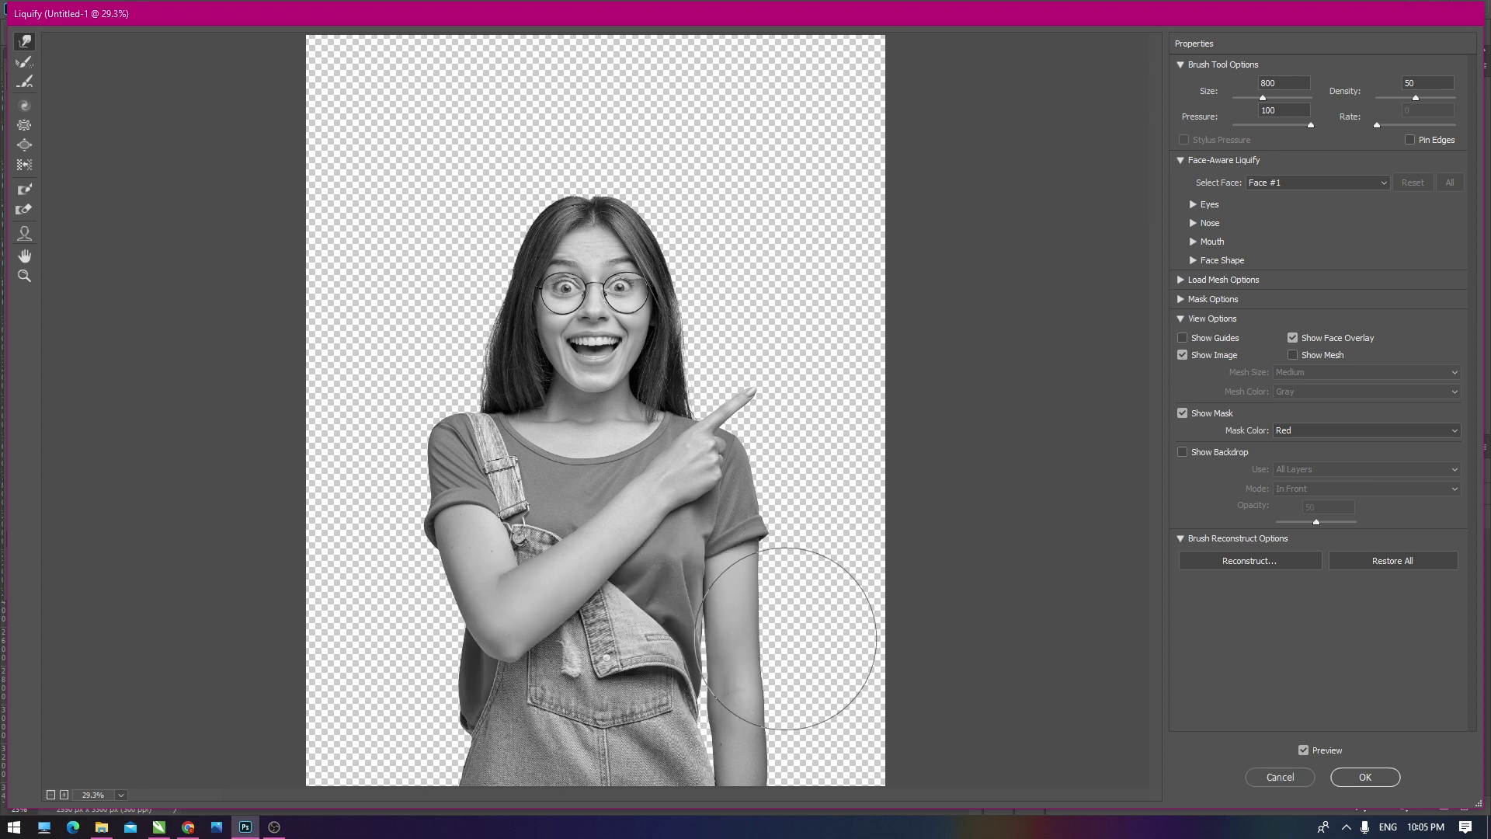
With a 1000 brush, sweep the lower arm and overalls into an S-curve and apply Liquify.
key(bracketright)
key(bracketright)
mouse_move(787, 631)
mouse_down()
mouse_move(435, 660)
mouse_move(389, 644)
mouse_up()
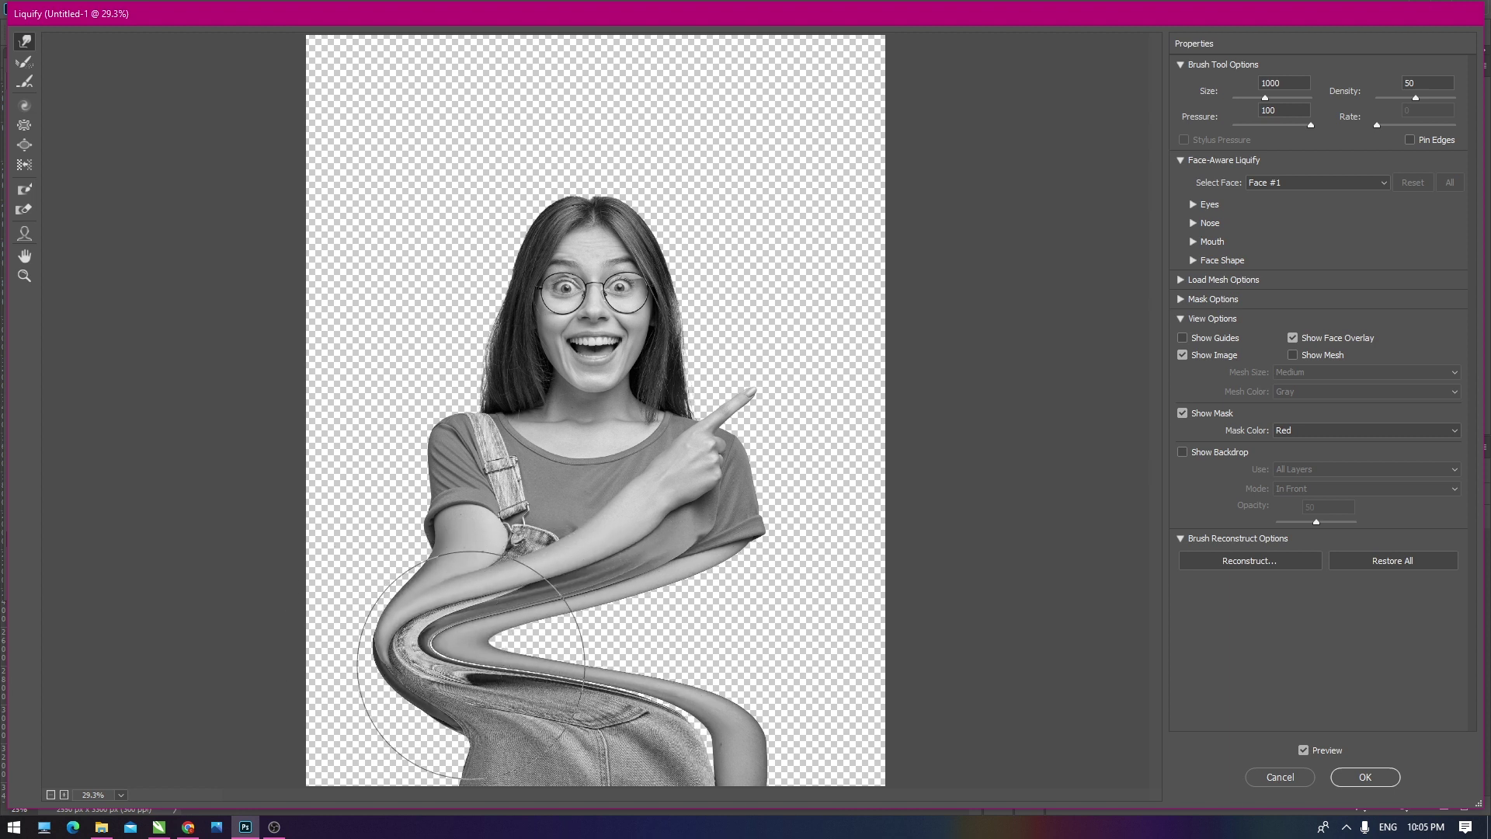
mouse_move(559, 643)
mouse_down()
mouse_move(497, 649)
mouse_move(536, 630)
mouse_move(513, 627)
mouse_up()
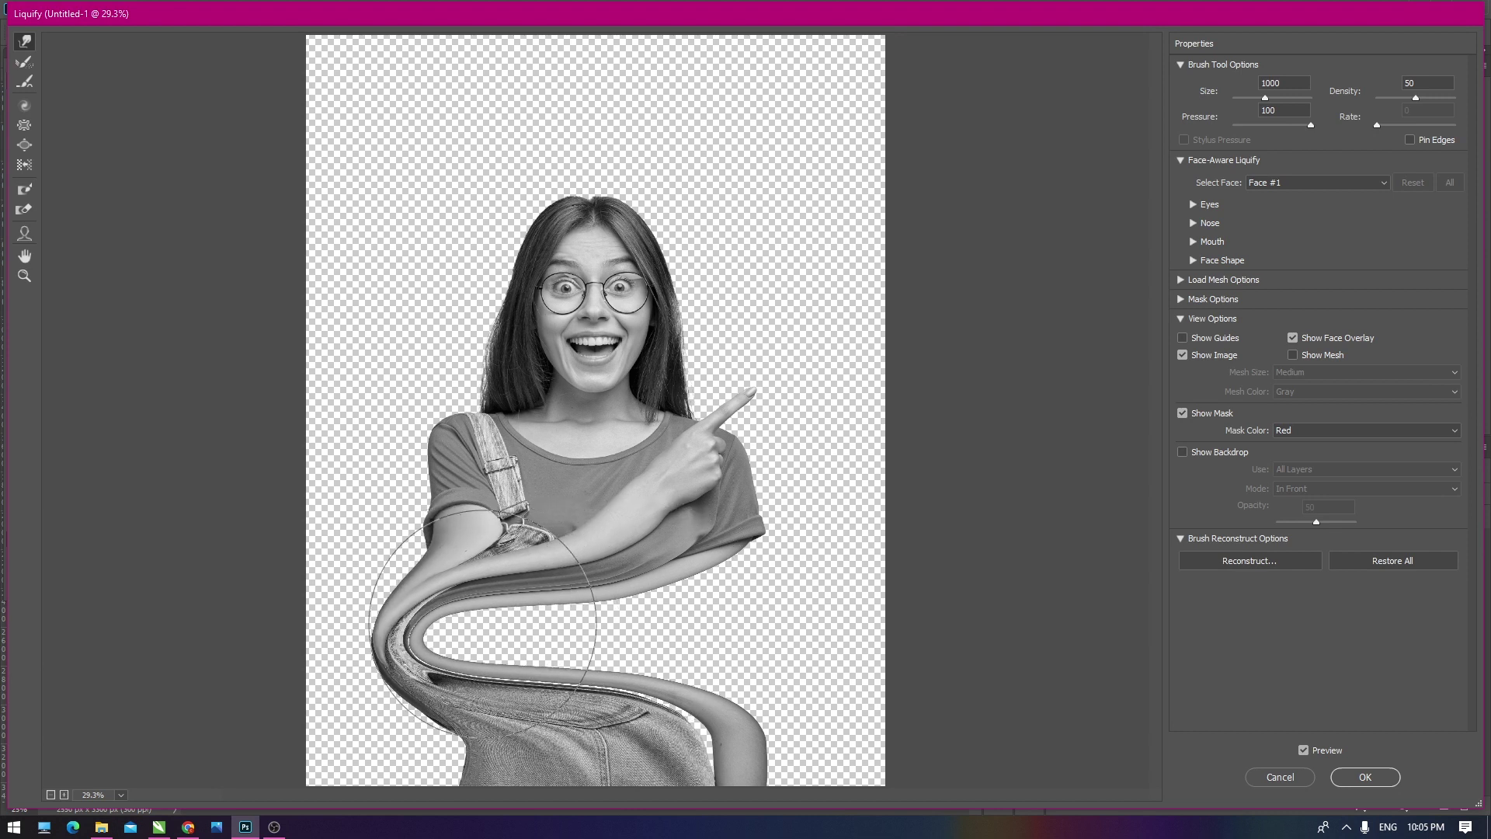
click(1353, 781)
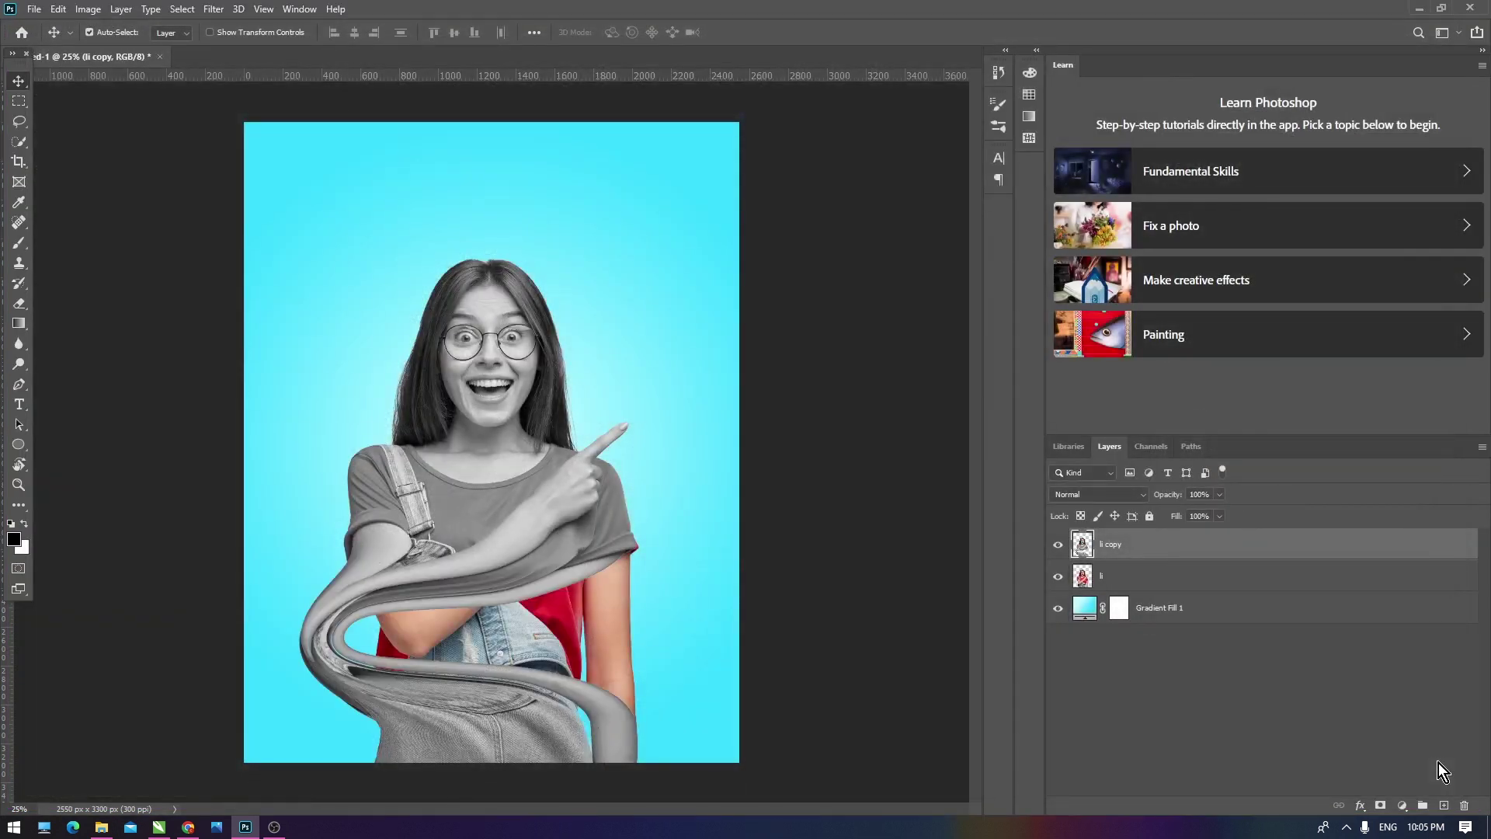